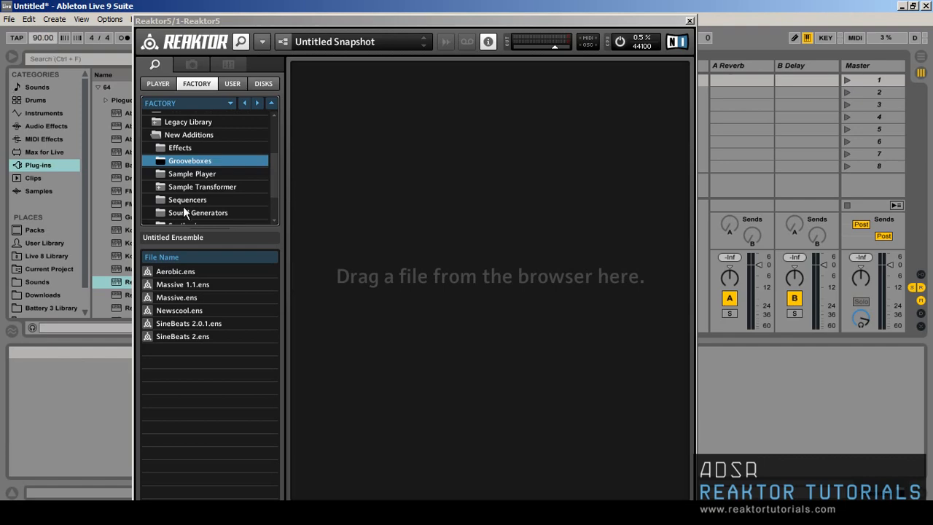
# Load the Massive.ens groovebox into Reaktor, choose its Akku Paste snapshot and hide the ensemble browser
pyautogui.moveTo(177, 294); pyautogui.dragTo(371, 43)
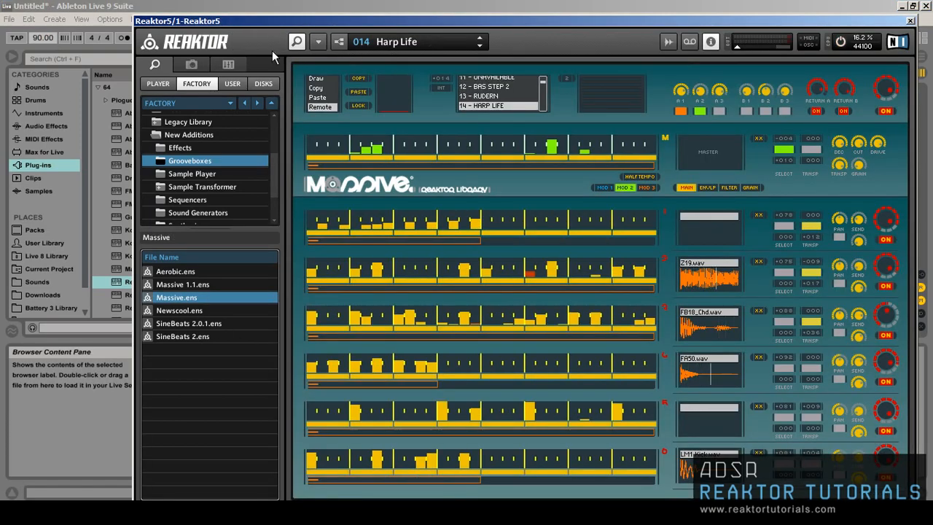
pyautogui.click(380, 43)
pyautogui.click(412, 100)
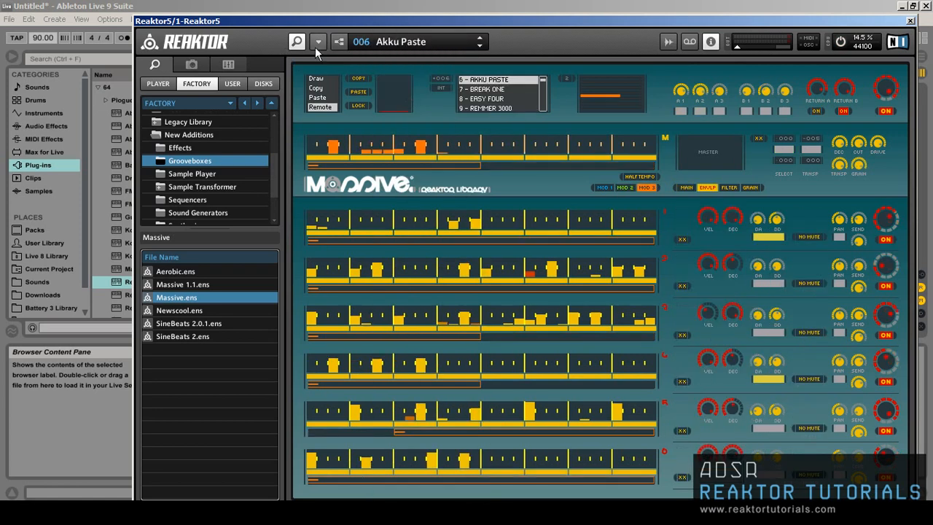
pyautogui.click(297, 42)
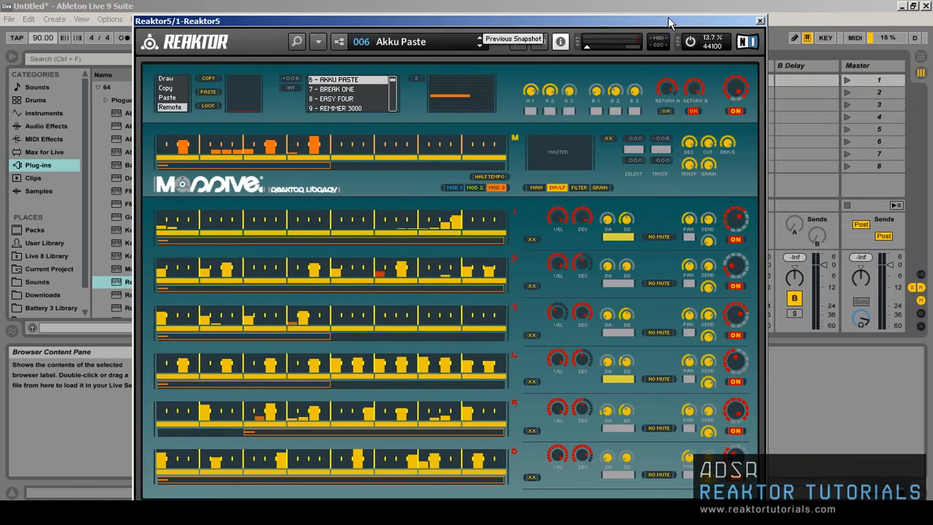
# Close the Reaktor window and audition the Akku Paste groove with Live's transport, stopping after a couple of bars
pyautogui.click(757, 20)
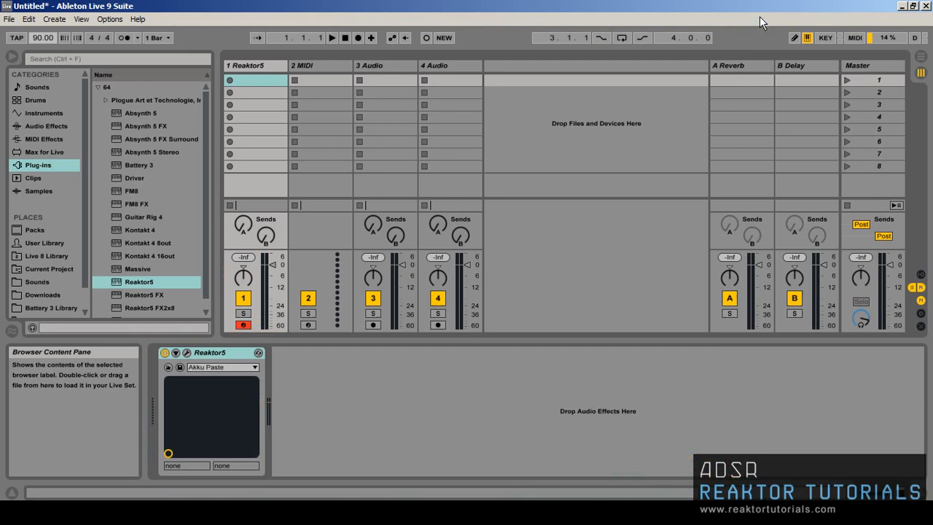
pyautogui.click(333, 37)
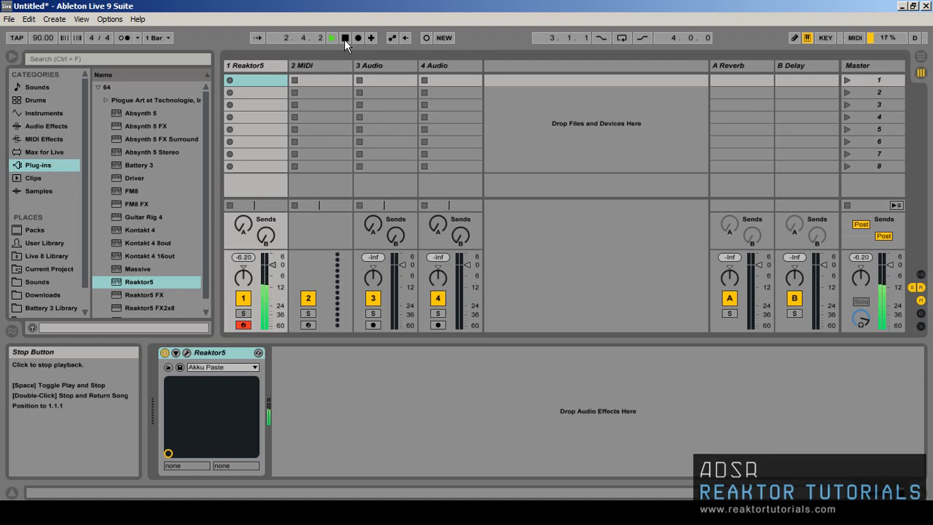
pyautogui.click(345, 38)
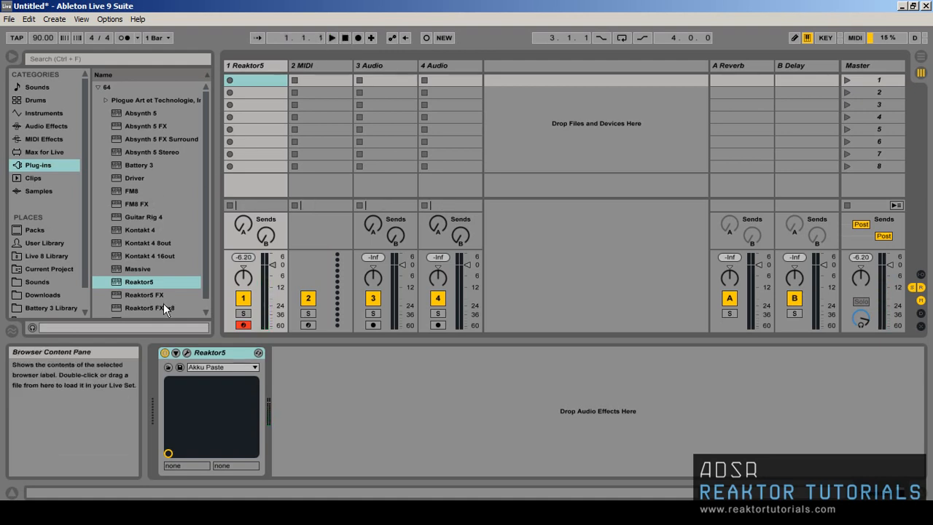
# Add Reaktor5 FX after Reaktor5 on track 1 and load the recently used MSMAX.ens ensemble in it
pyautogui.moveTo(160, 292)
pyautogui.mouseDown()
pyautogui.moveTo(140, 280)
pyautogui.moveTo(374, 322)
pyautogui.moveTo(340, 355)
pyautogui.mouseUp()
pyautogui.click(266, 48)
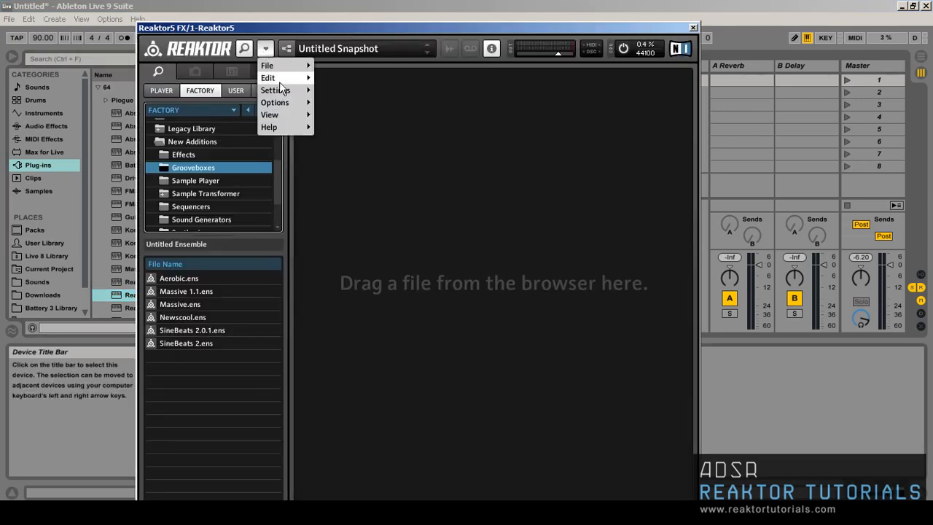
pyautogui.moveTo(267, 65)
pyautogui.moveTo(419, 90)
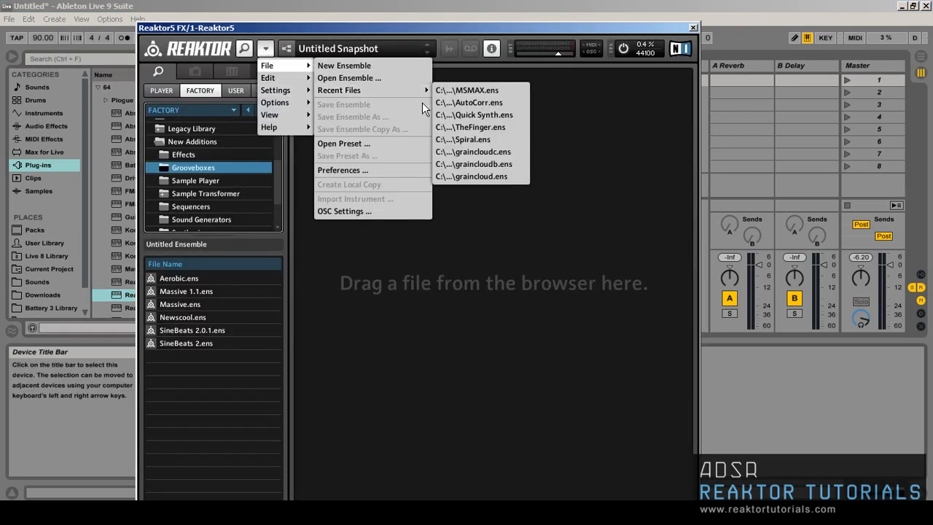
pyautogui.click(464, 89)
# Select MSMAX's Gentle Max +3dB snapshot and start playback with the effect window moved clear of the transport
pyautogui.click(419, 48)
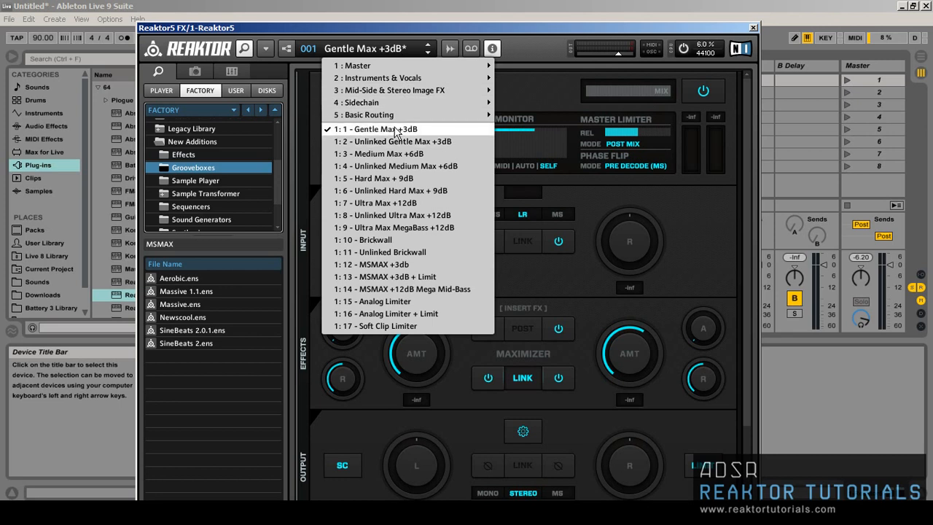
pyautogui.click(396, 130)
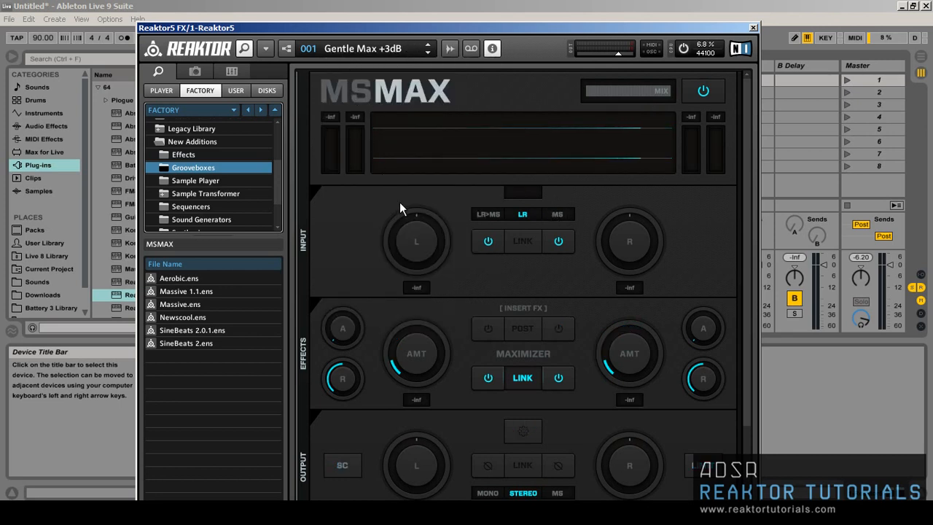
pyautogui.moveTo(475, 27); pyautogui.dragTo(472, 54)
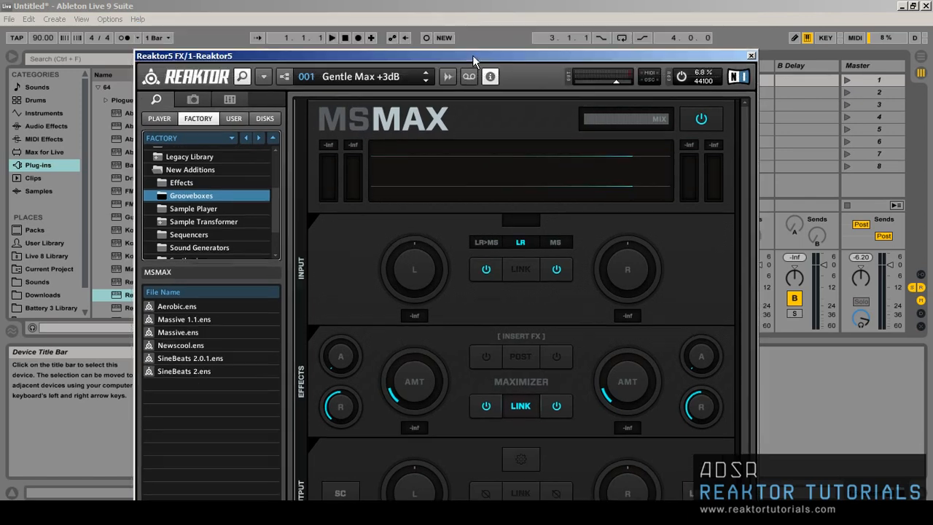
pyautogui.click(332, 38)
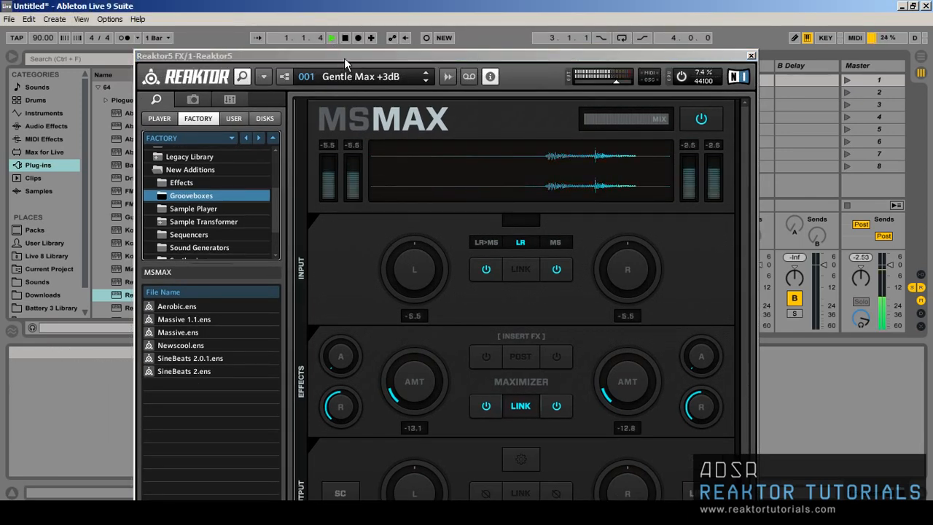
# Compare the groove with the maximizer amount at 0.0 and at -3.4, keep -3.4, and stop playback
pyautogui.moveTo(344, 57); pyautogui.dragTo(341, 9)
pyautogui.moveTo(431, 305); pyautogui.dragTo(418, 348)
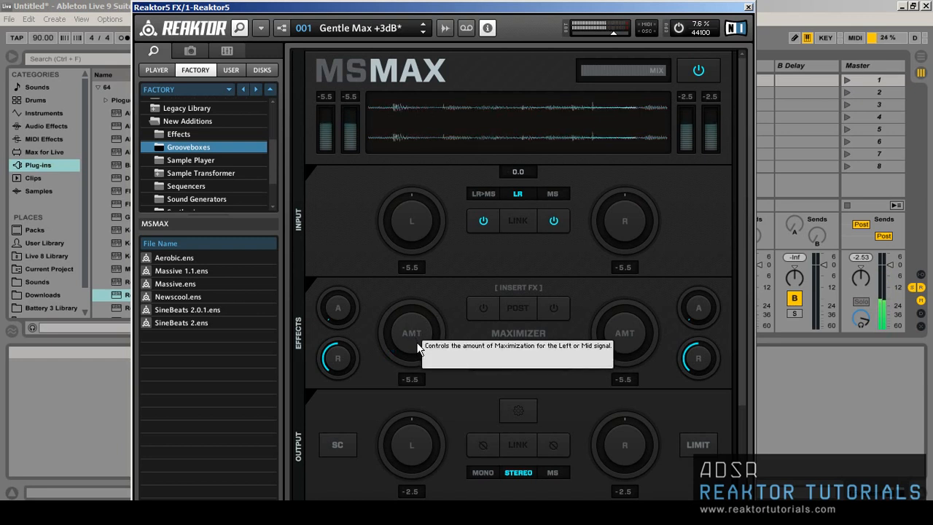
pyautogui.moveTo(413, 337); pyautogui.dragTo(410, 317)
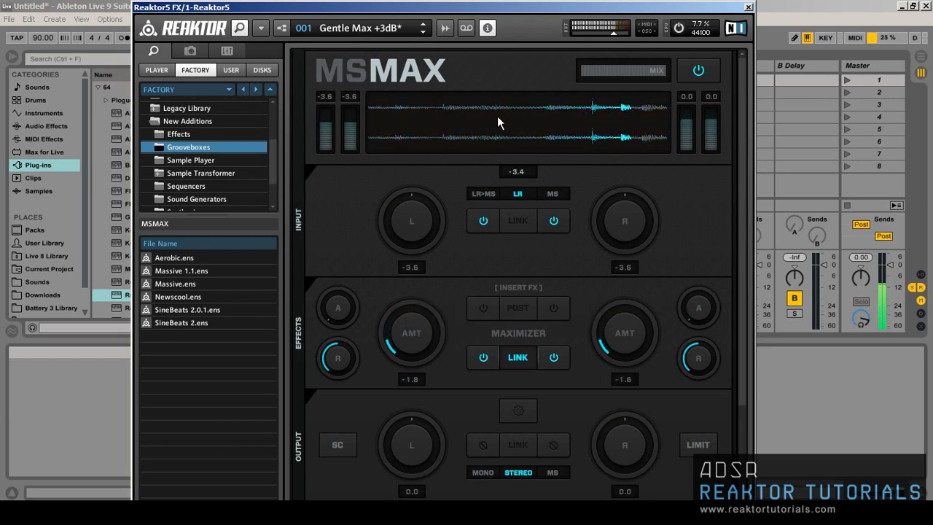
pyautogui.hotkey('ctrl', 'alt', 'p')
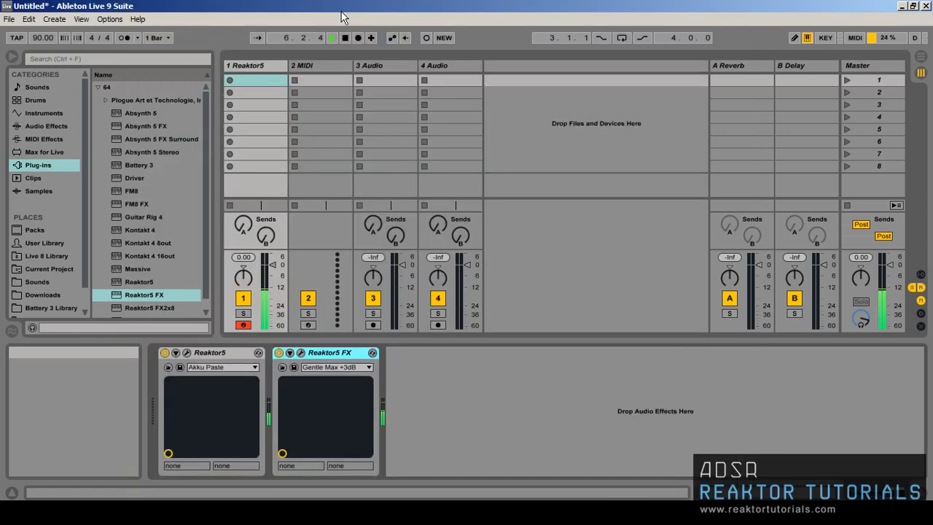
pyautogui.doubleClick(345, 36)
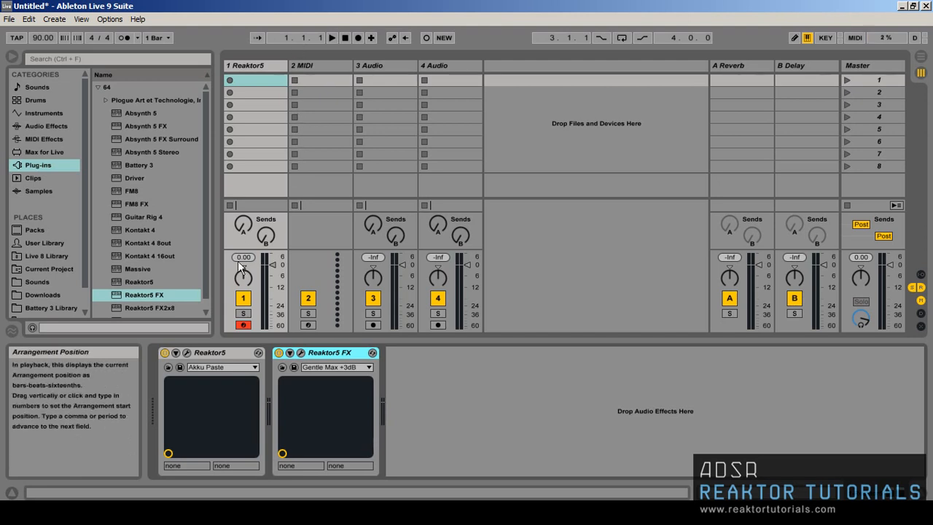
# Reopen the MSMAX effect, enable its sidechain in the output section and show the sidechain ducker settings
pyautogui.click(301, 354)
pyautogui.scroll(-2, 343, 235)
pyautogui.scroll(-1, 344, 234)
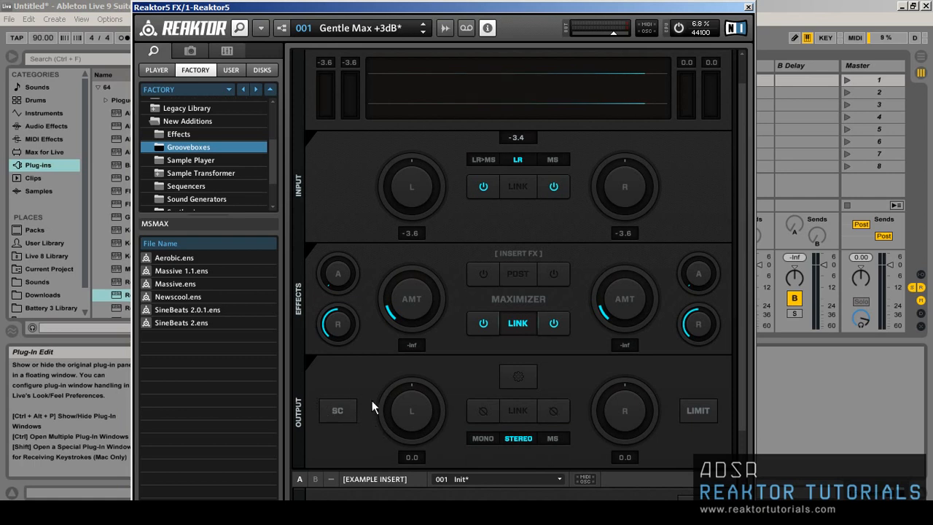
pyautogui.click(347, 410)
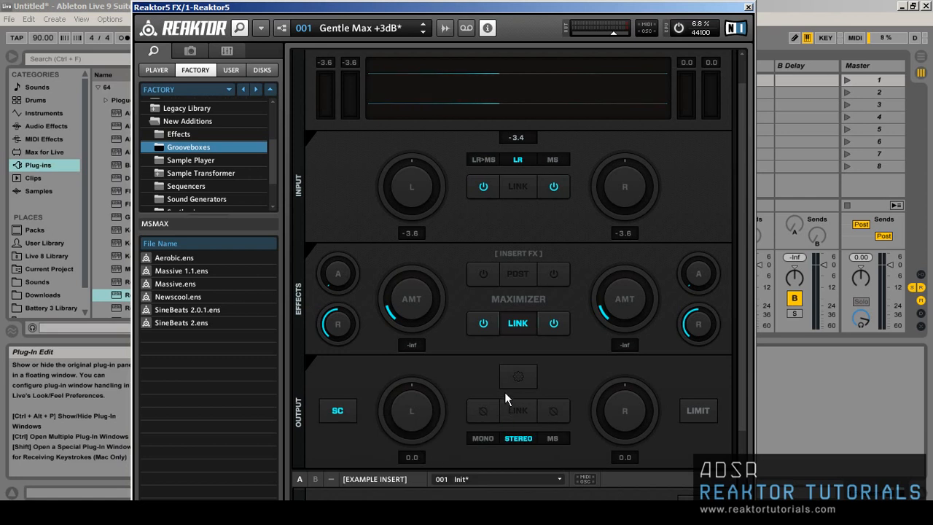
pyautogui.click(528, 381)
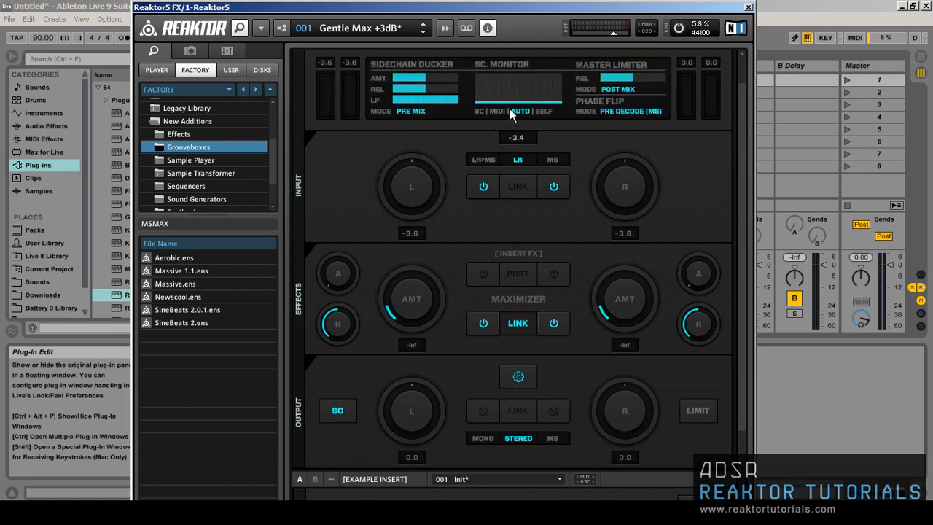
# Set the sidechain ducker's amount to maximum and release to 10 with the AUTO source, and play the groove
pyautogui.moveTo(519, 113)
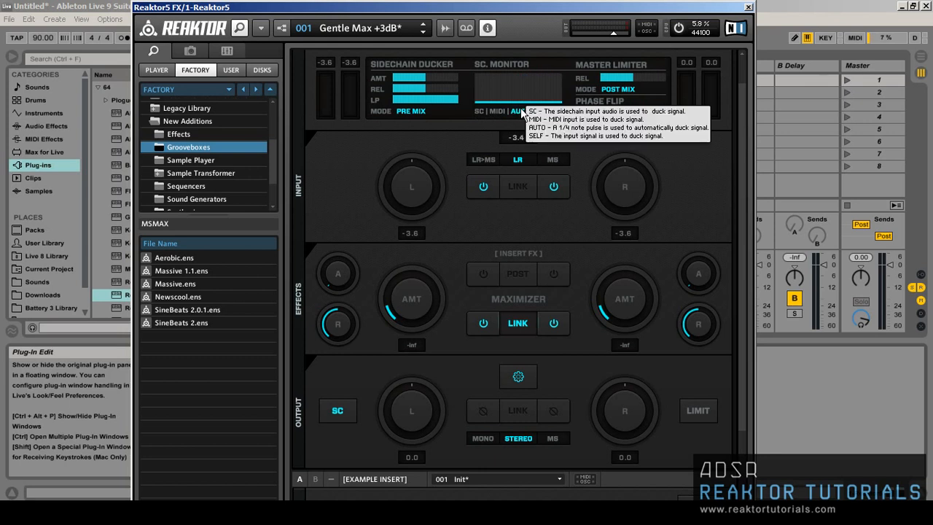
pyautogui.moveTo(391, 80); pyautogui.dragTo(378, 95)
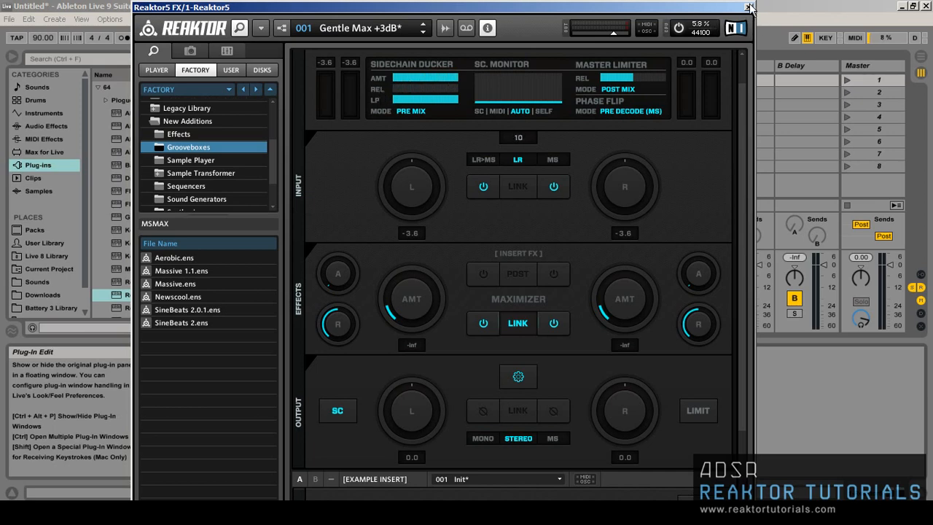
pyautogui.click(750, 8)
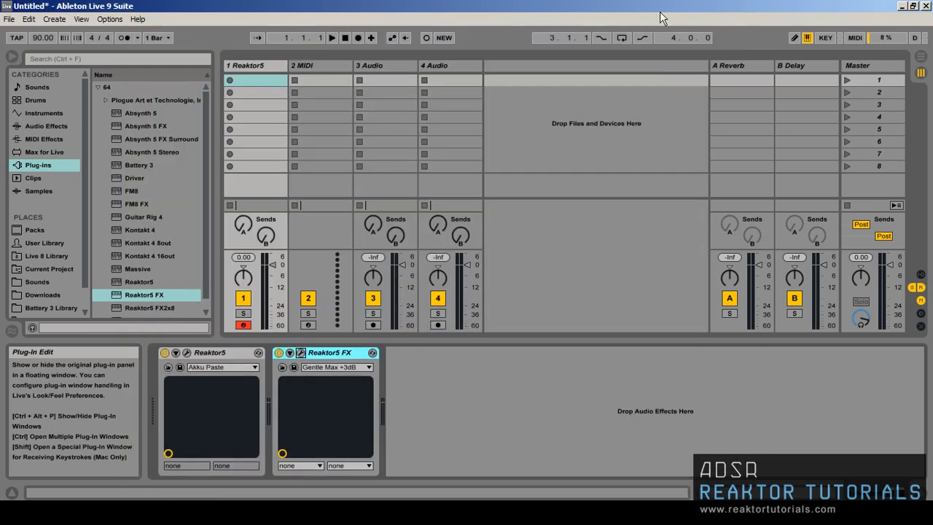
pyautogui.click(331, 36)
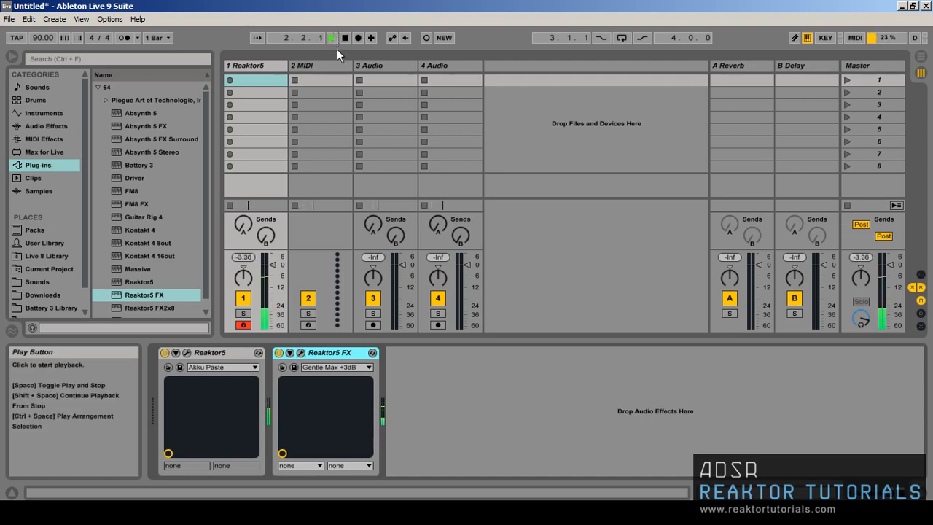
# Reopen MSMAX during playback, lengthen the sidechain ducker's release and lower its amount to 19
pyautogui.click(301, 353)
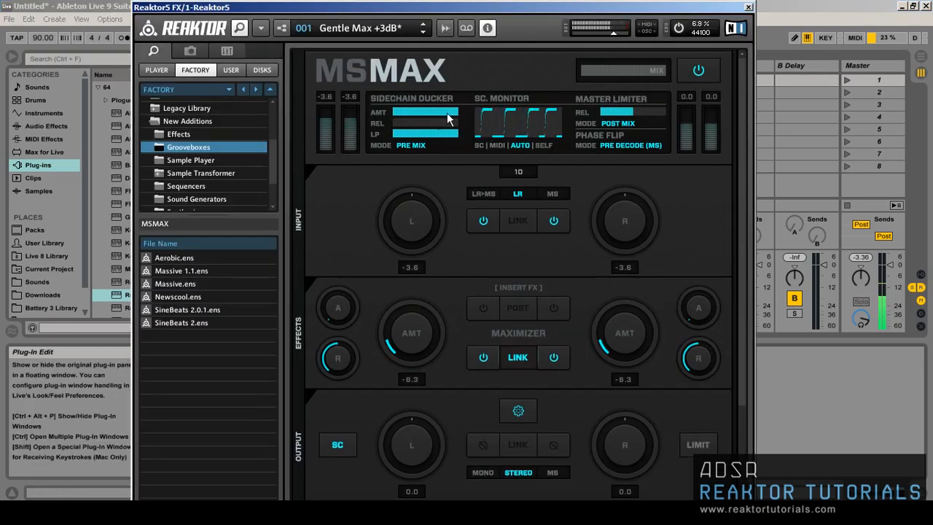
pyautogui.moveTo(444, 115); pyautogui.dragTo(419, 123)
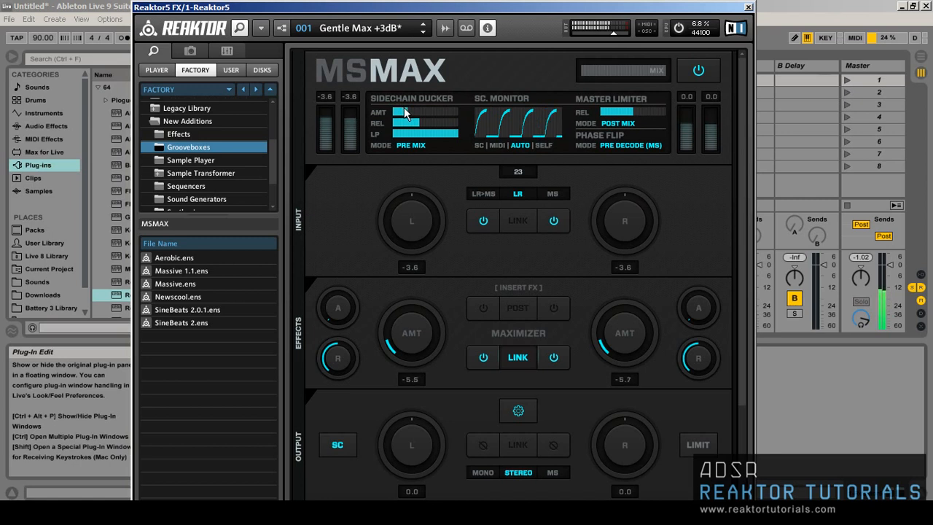
pyautogui.click(405, 115)
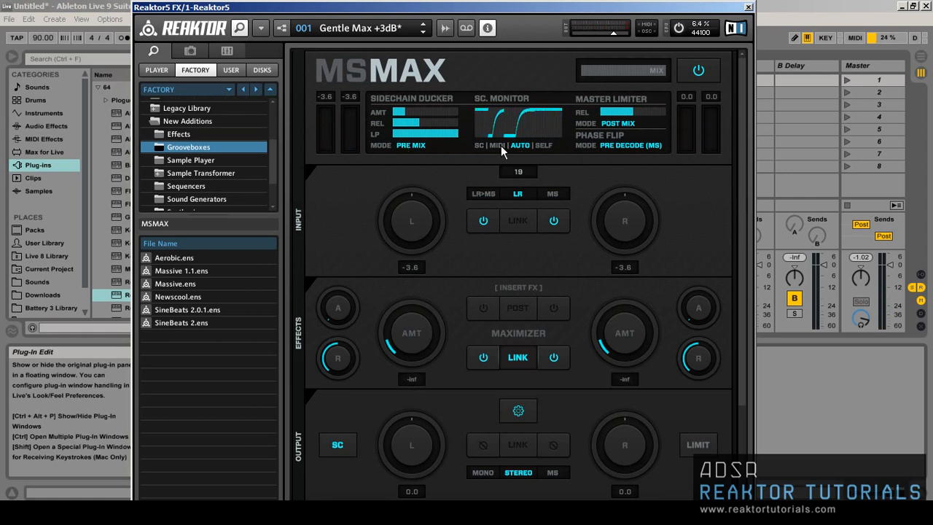
# Switch the sidechain source to MIDI, raise the ducker amount almost to maximum and set its release to 13
pyautogui.moveTo(501, 145)
pyautogui.moveTo(391, 115)
pyautogui.mouseDown()
pyautogui.moveTo(444, 123)
pyautogui.moveTo(401, 121)
pyautogui.mouseUp()
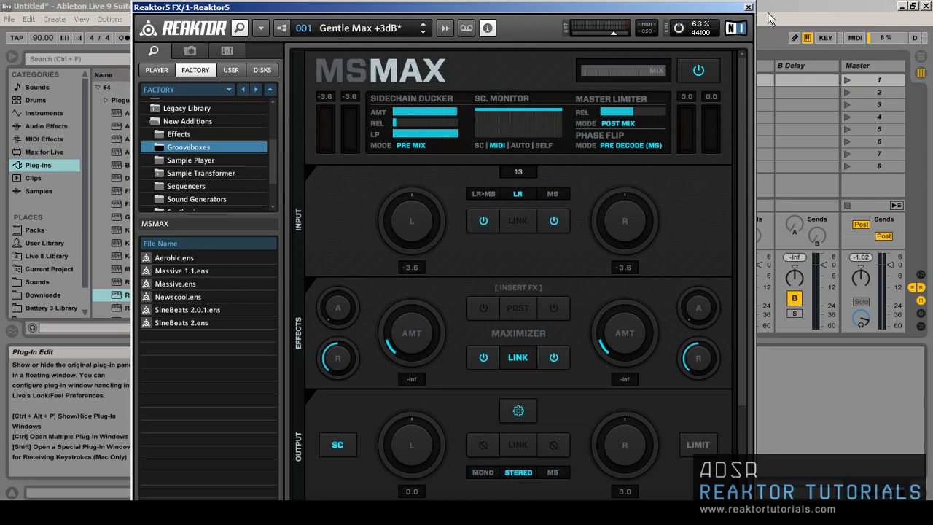
pyautogui.click(747, 9)
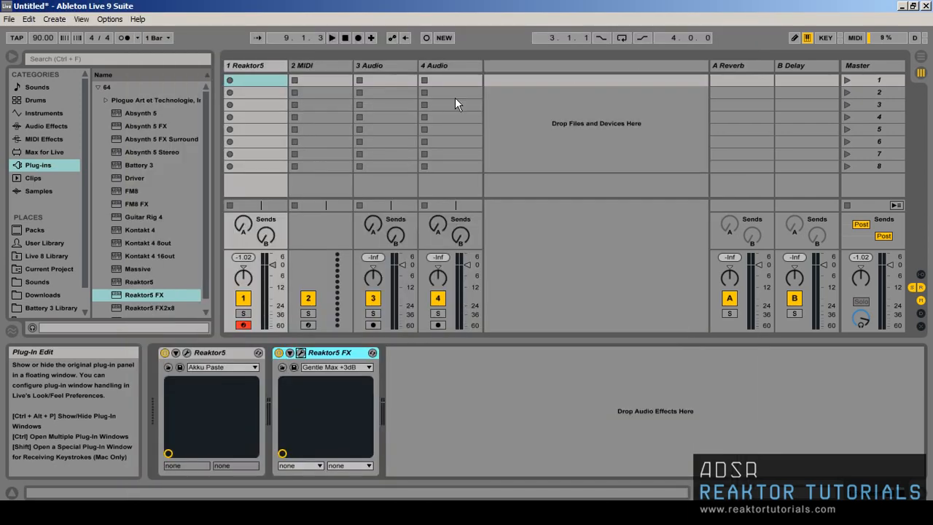
# Create an empty MIDI clip in the first slot of the 2 MIDI track
pyautogui.click(320, 81)
pyautogui.doubleClick(321, 81)
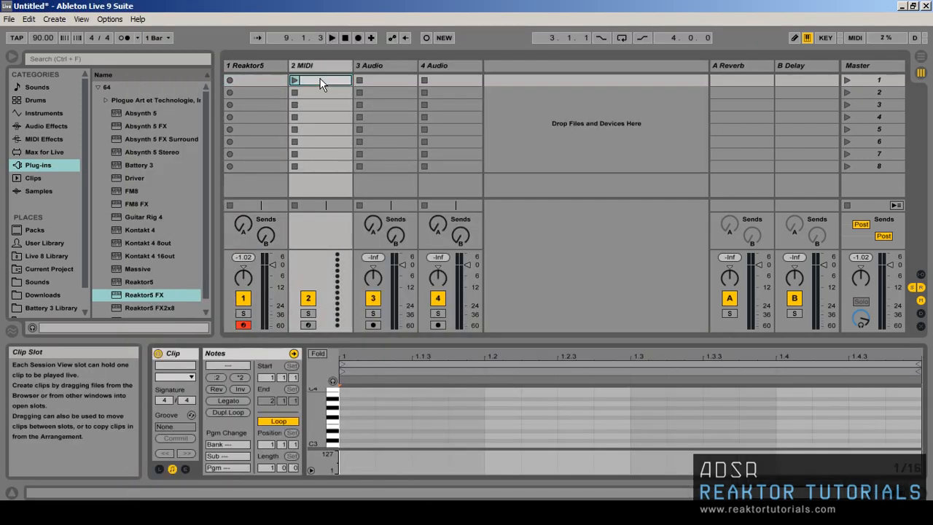
# Show the track routing section and send the 2 MIDI track's output to 1-Reaktor5 with 1-Reaktor5 FX as the destination
pyautogui.click(921, 278)
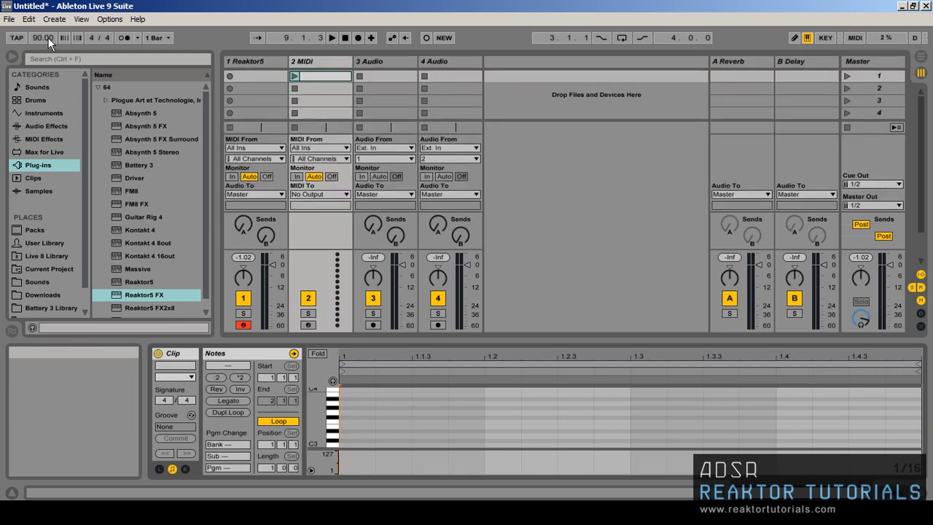
pyautogui.click(314, 193)
pyautogui.click(325, 213)
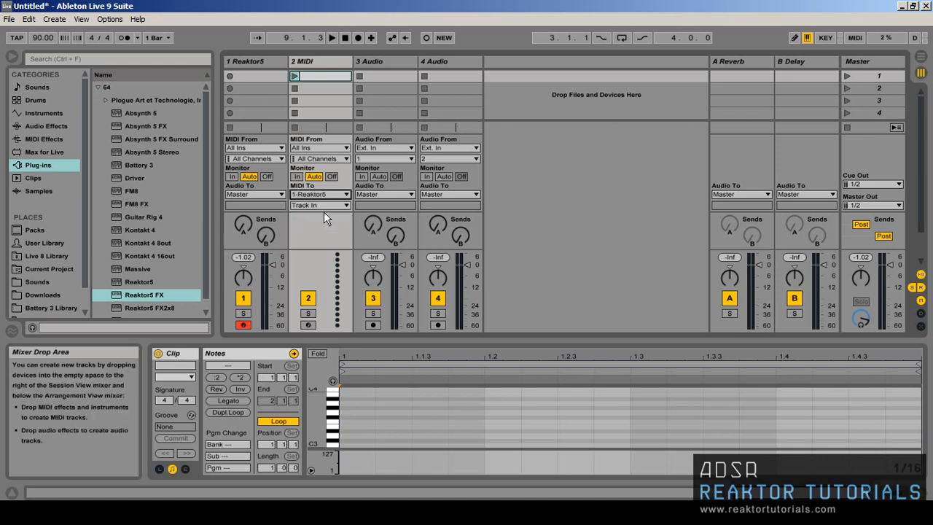
pyautogui.click(321, 209)
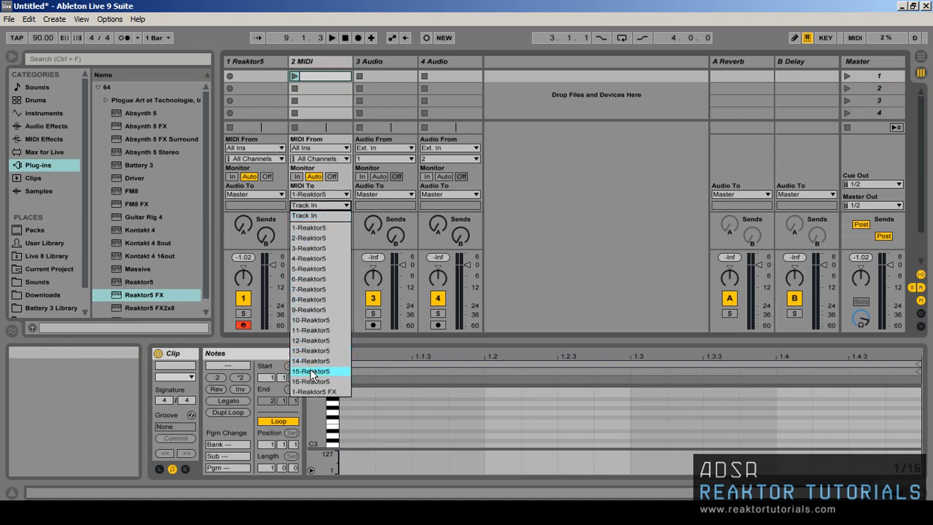
pyautogui.click(302, 391)
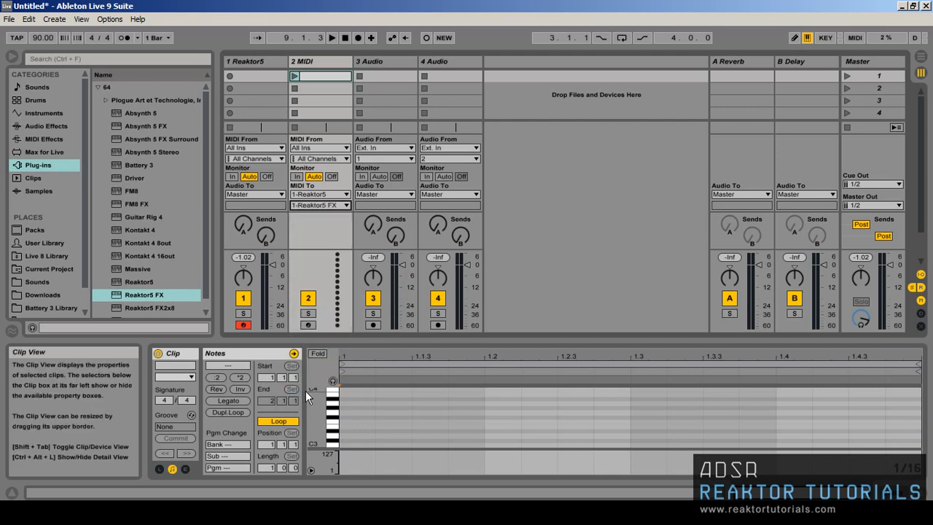
# Add C3 notes at 1.1.3, 1.2.3 and 1.4.3, extend the middle one to 1.3, and set all velocities to 127
pyautogui.doubleClick(424, 445)
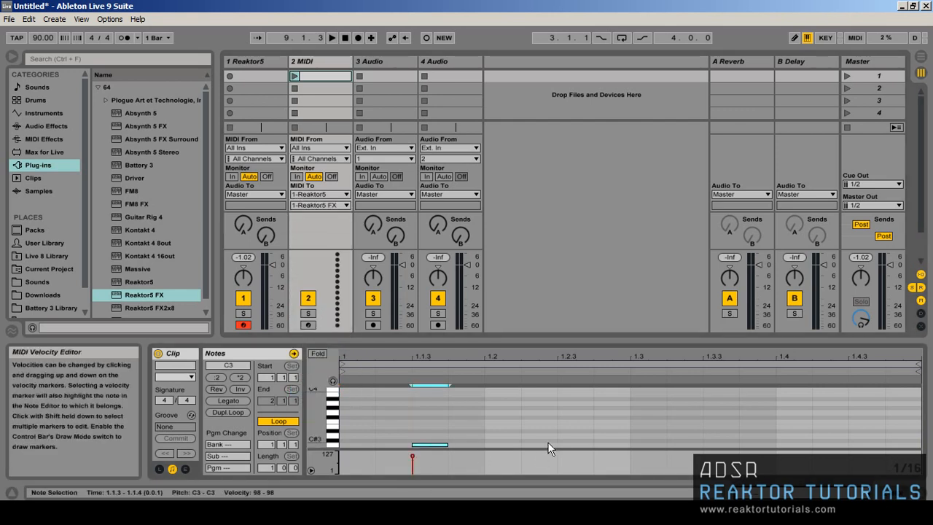
pyautogui.doubleClick(574, 445)
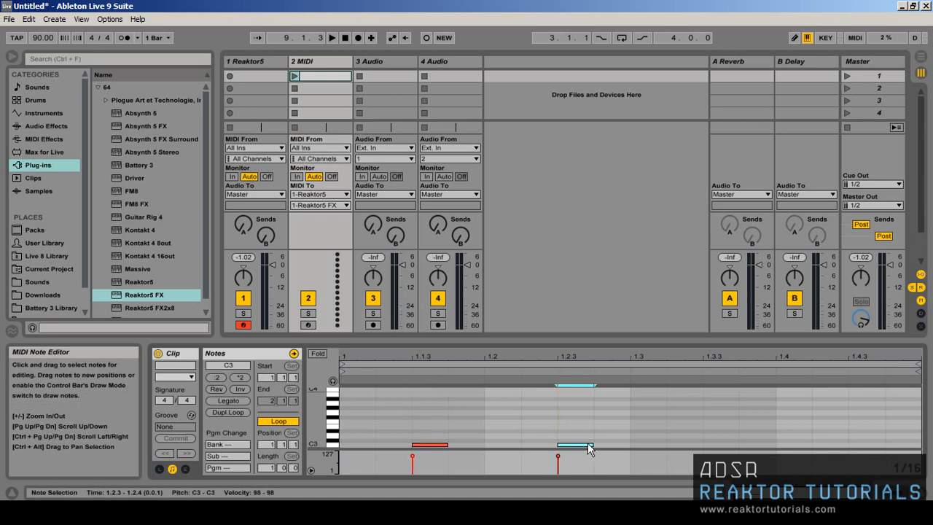
pyautogui.moveTo(595, 445); pyautogui.dragTo(630, 452)
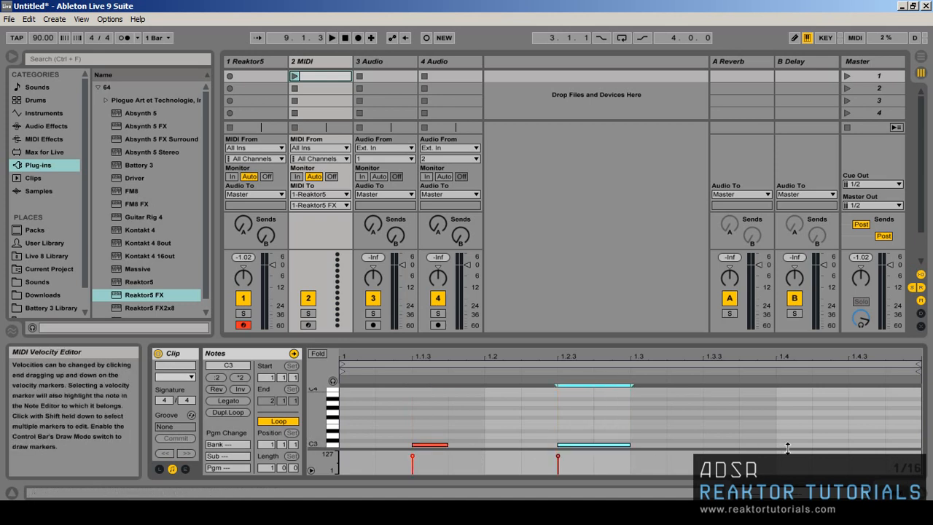
pyautogui.doubleClick(861, 445)
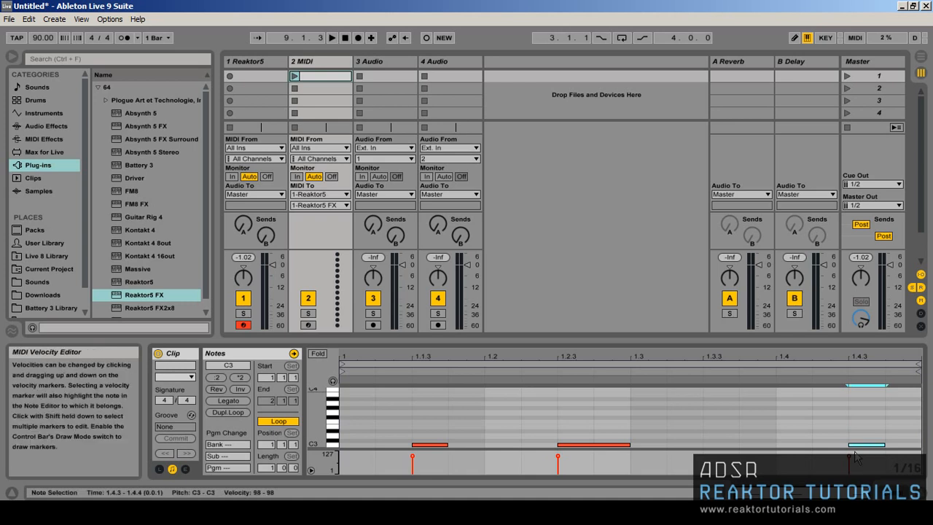
pyautogui.moveTo(852, 456); pyautogui.dragTo(851, 451)
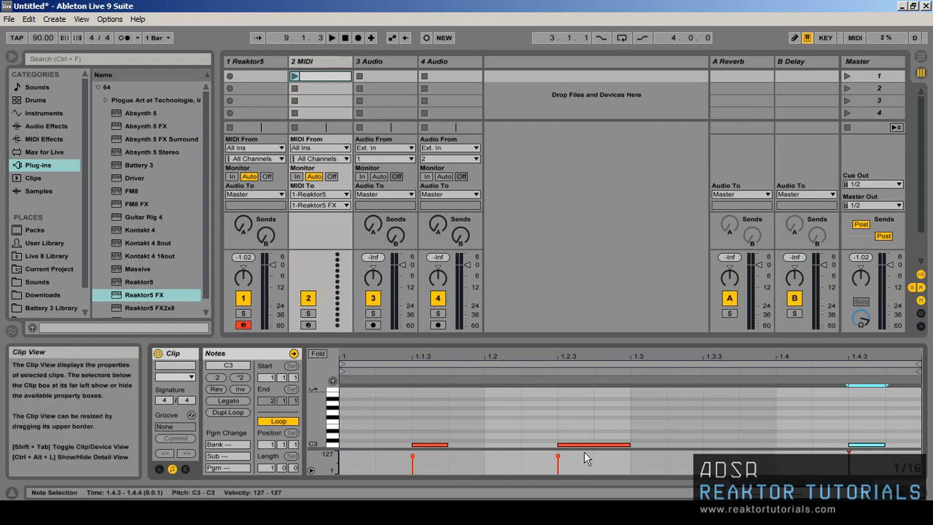
pyautogui.moveTo(570, 468)
pyautogui.mouseDown()
pyautogui.moveTo(438, 473)
pyautogui.moveTo(366, 449)
pyautogui.moveTo(410, 436)
pyautogui.moveTo(407, 414)
pyautogui.mouseUp()
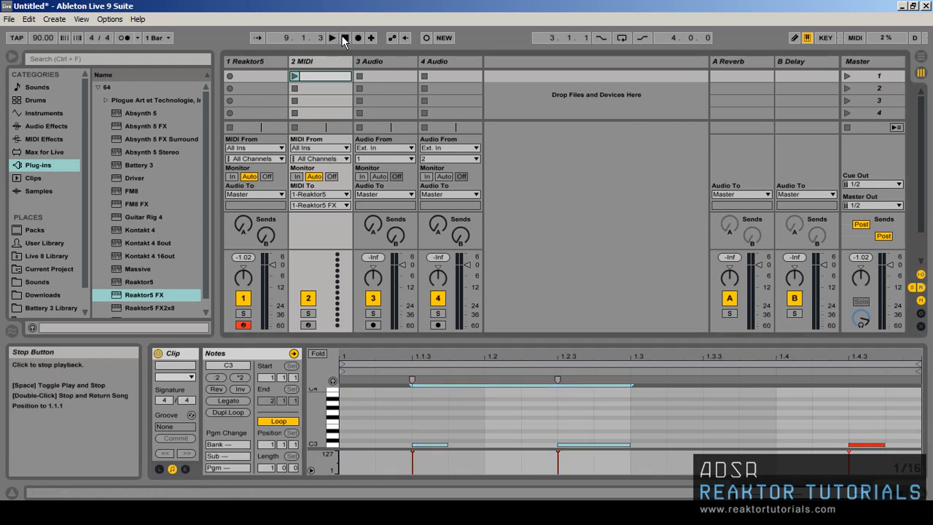
# Launch the clip and rework its notes into a short C3 at 1.2.3 and a longer one from 1.4.3 to the bar's end
pyautogui.click(295, 76)
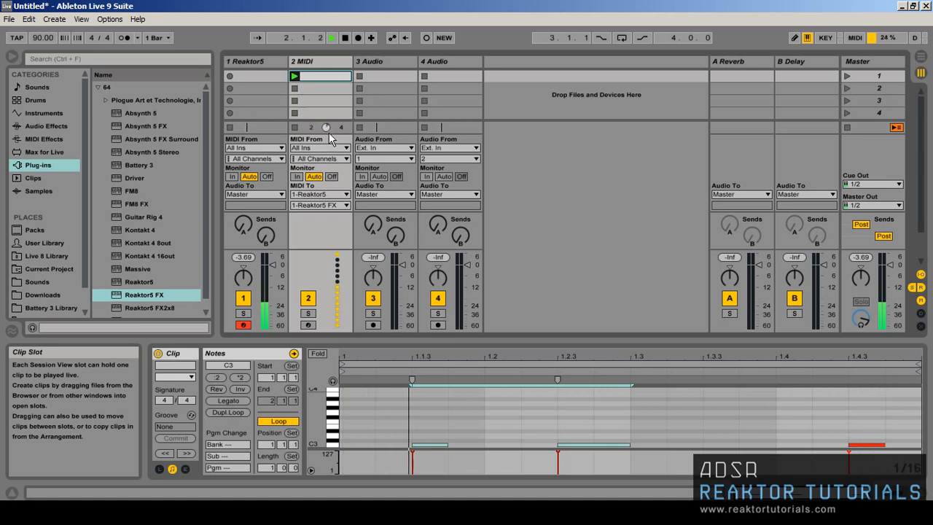
pyautogui.click(619, 444)
pyautogui.moveTo(617, 444); pyautogui.dragTo(772, 436)
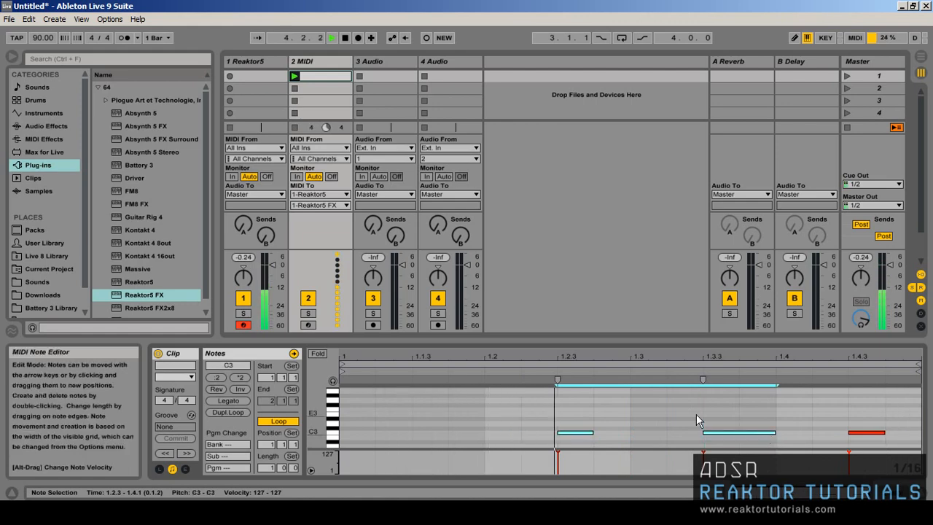
pyautogui.click(715, 415)
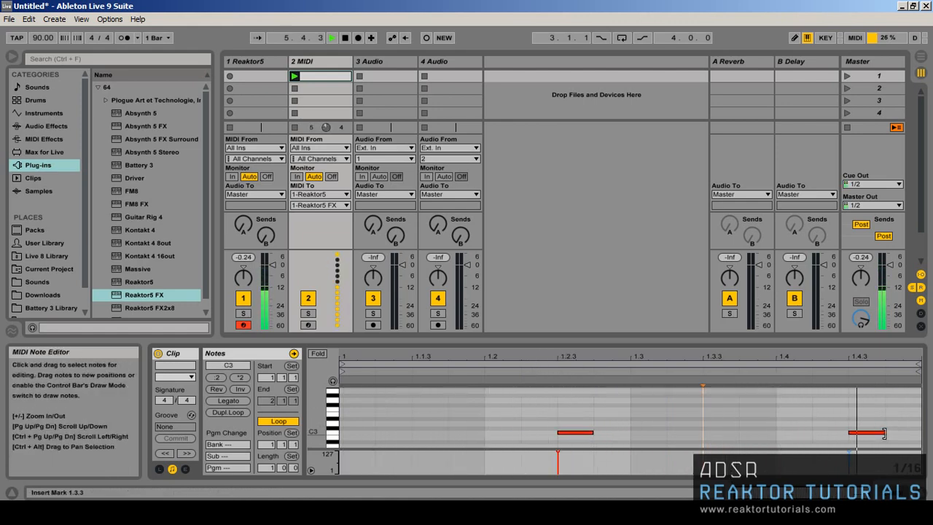
pyautogui.moveTo(884, 438); pyautogui.dragTo(921, 439)
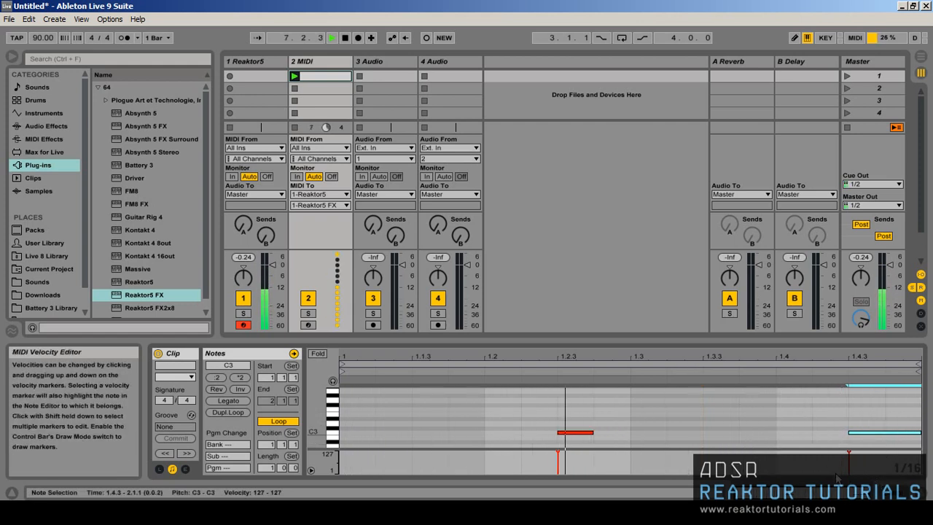
# Try a velocity of 24 on both notes, restore it to 127 and stop playback
pyautogui.moveTo(864, 468); pyautogui.dragTo(558, 470)
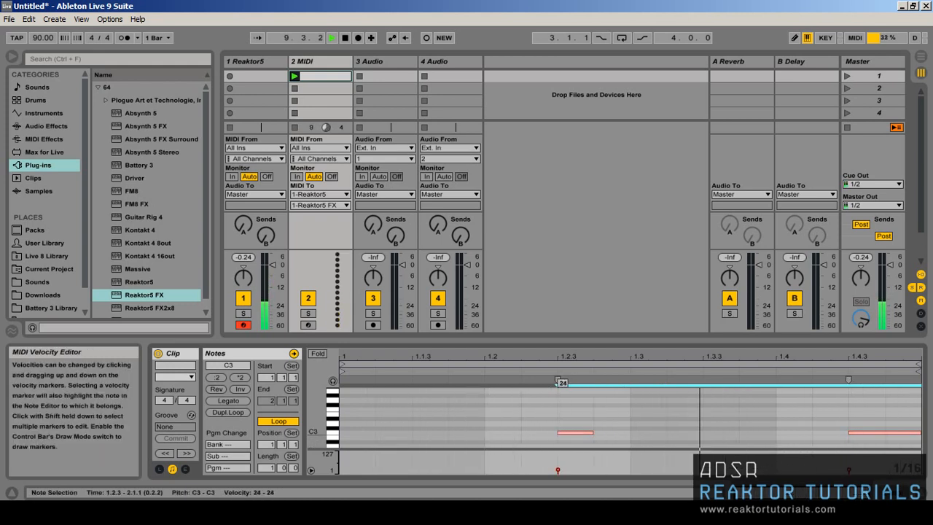
pyautogui.moveTo(558, 470); pyautogui.dragTo(558, 452)
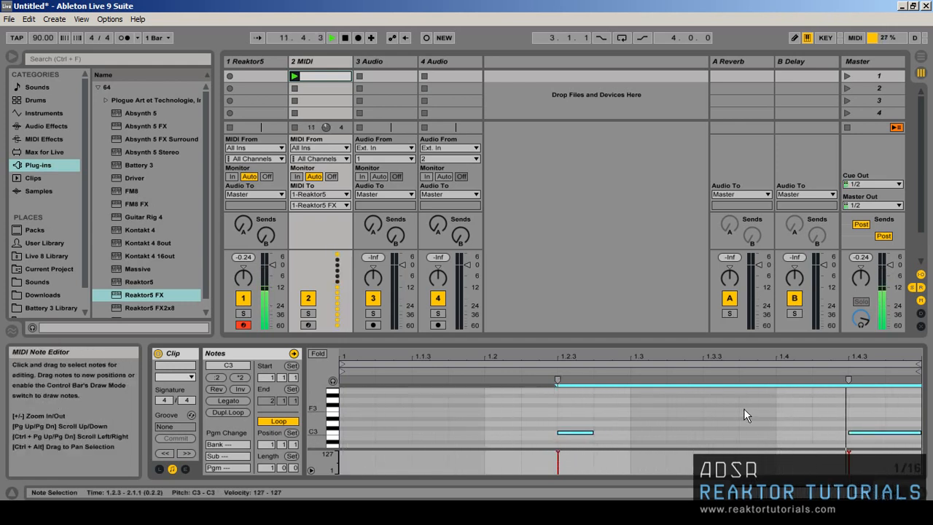
pyautogui.click(342, 40)
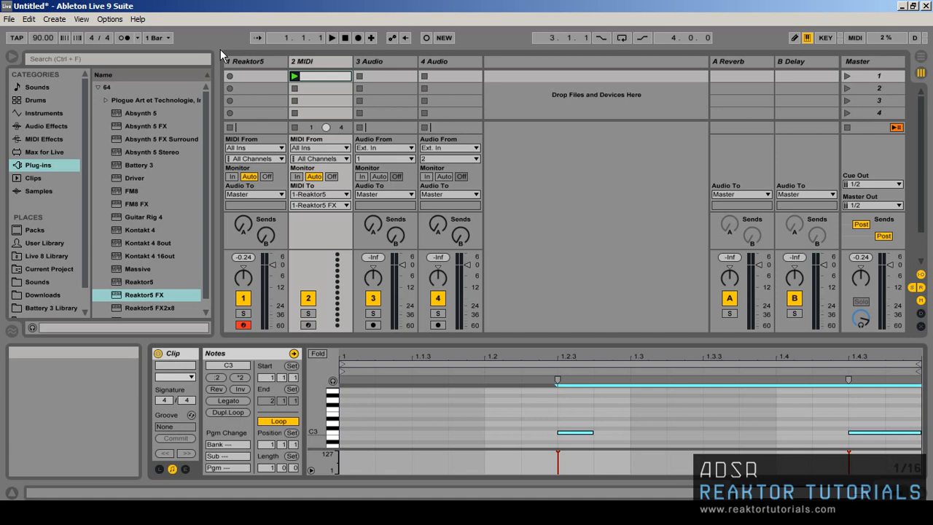
# Delete the 2 MIDI track from the set
pyautogui.click(306, 62)
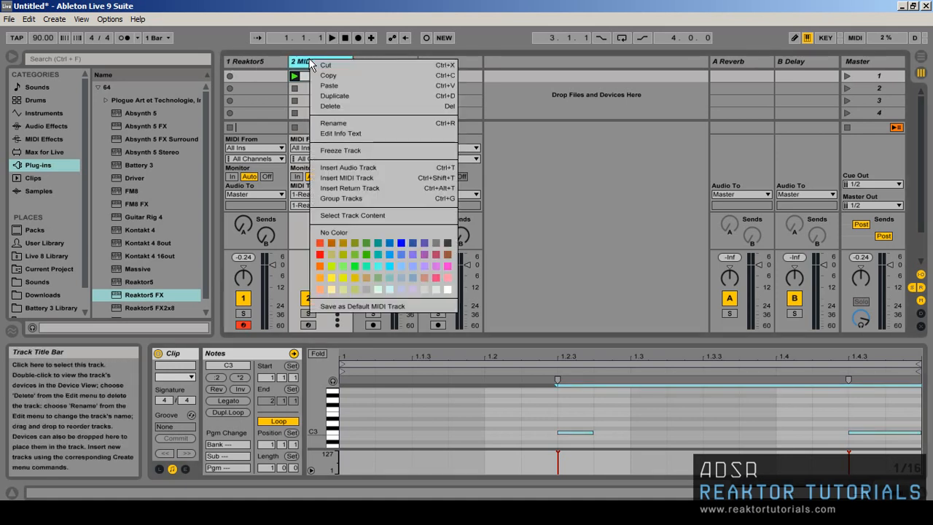
pyautogui.rightClick(310, 61)
pyautogui.click(341, 64)
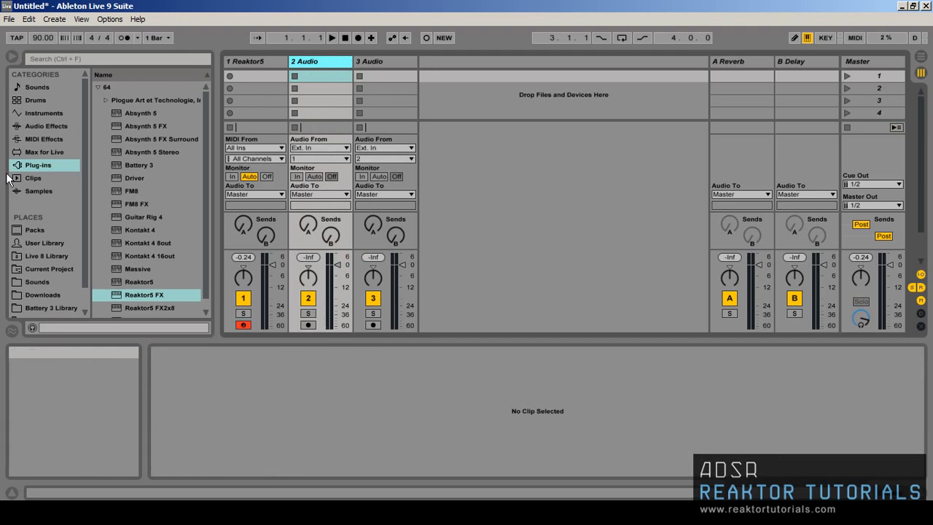
# Load the Reaktor5 Surround plug-in onto the 2 Audio track
pyautogui.click(140, 306)
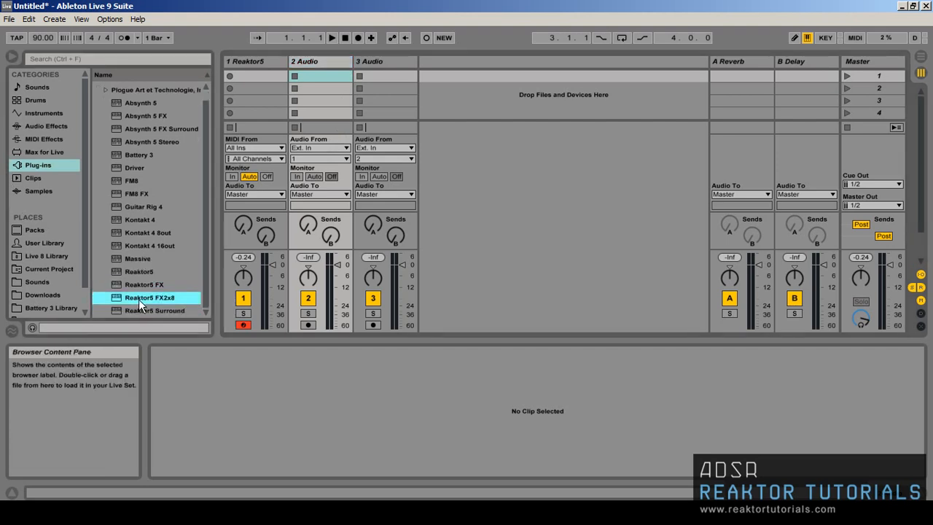
pyautogui.click(127, 305)
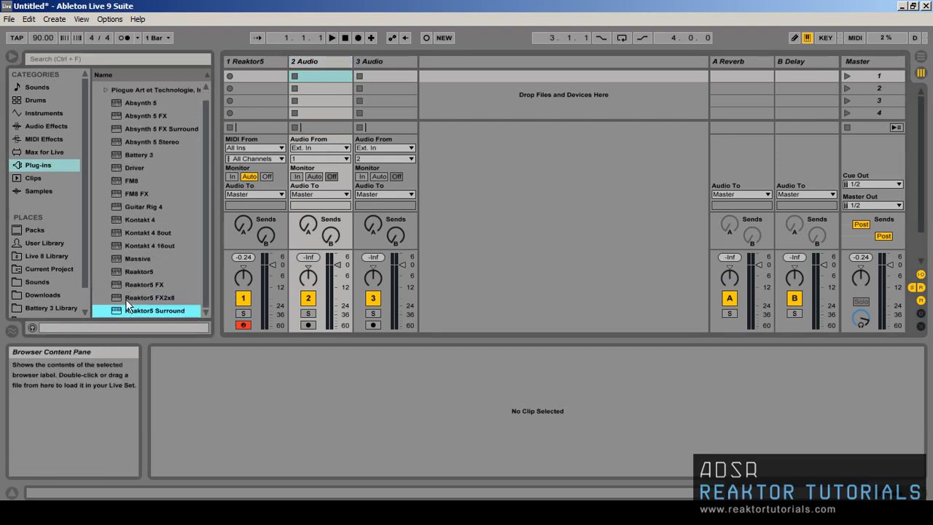
pyautogui.moveTo(123, 310); pyautogui.dragTo(372, 306)
pyautogui.click(325, 76)
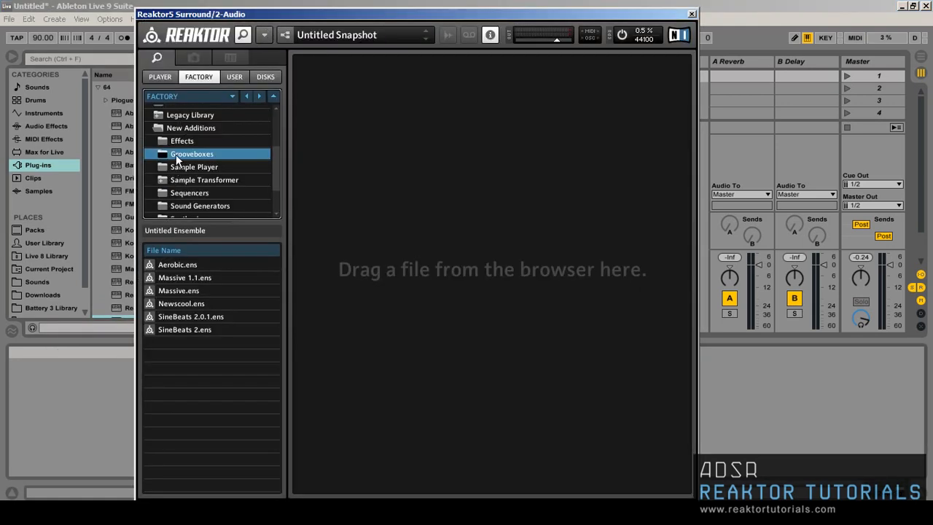
# Load the recent ensemble MSMAX.ens into Reaktor5 Surround, choose the Gentle Max +3dB snapshot and close the plug-in window
pyautogui.click(267, 38)
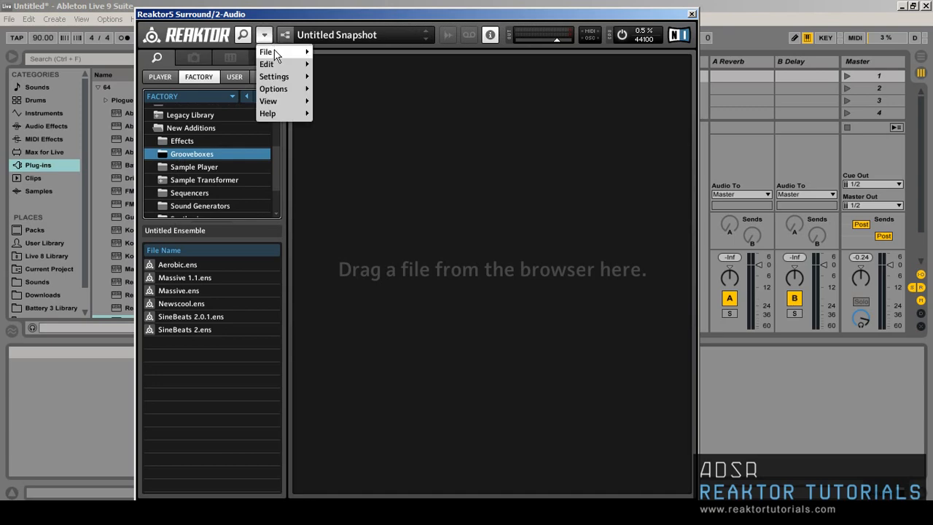
pyautogui.moveTo(288, 52)
pyautogui.moveTo(372, 77)
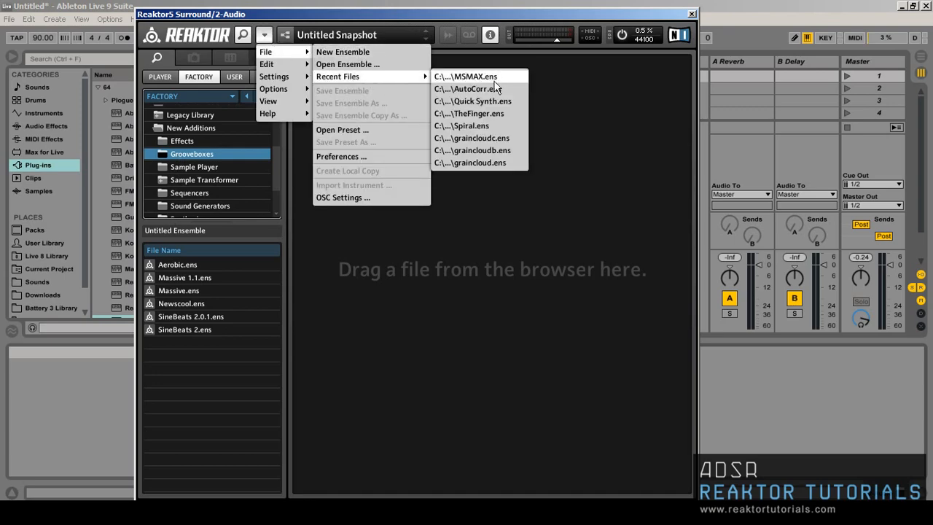
pyautogui.click(494, 78)
pyautogui.click(350, 41)
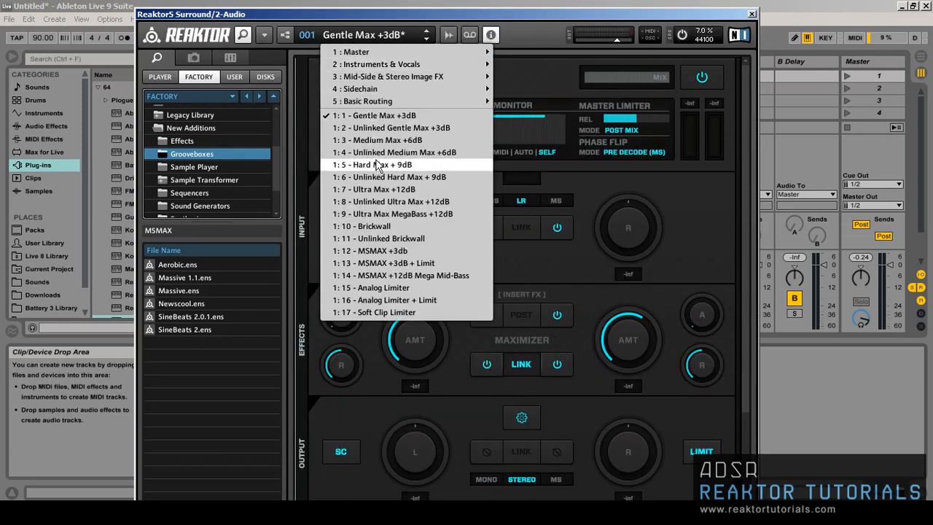
pyautogui.click(379, 121)
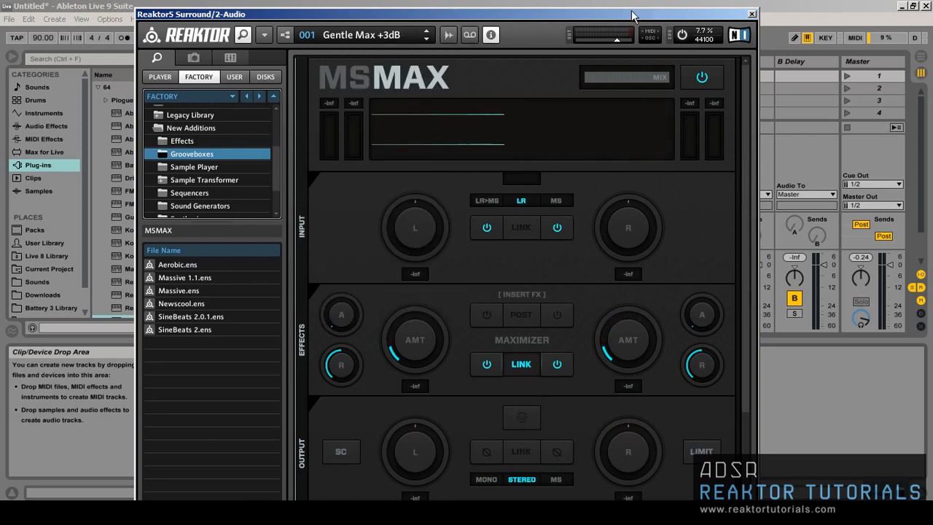
pyautogui.click(752, 14)
# Route the 1 Reaktor5 track's audio to 2-Audio, set 2 Audio's monitoring to In and play briefly to test the routing
pyautogui.click(247, 195)
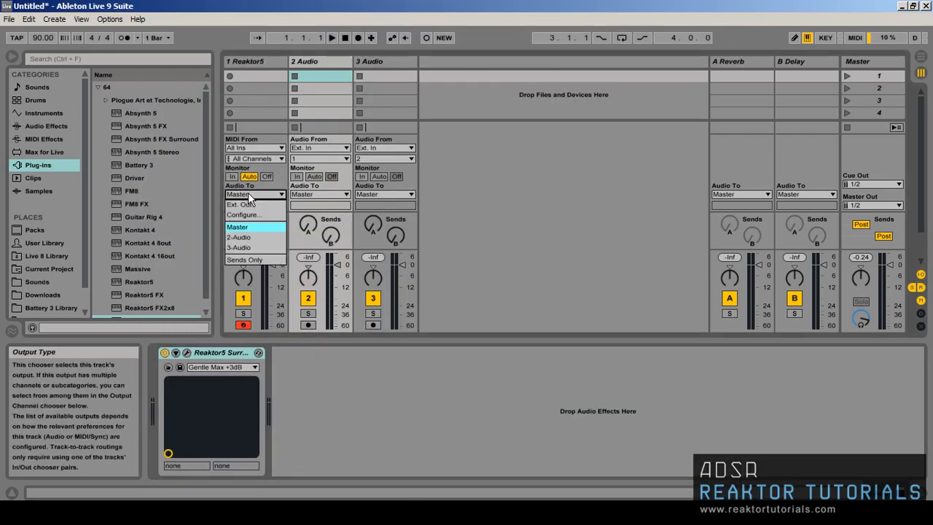
pyautogui.click(244, 238)
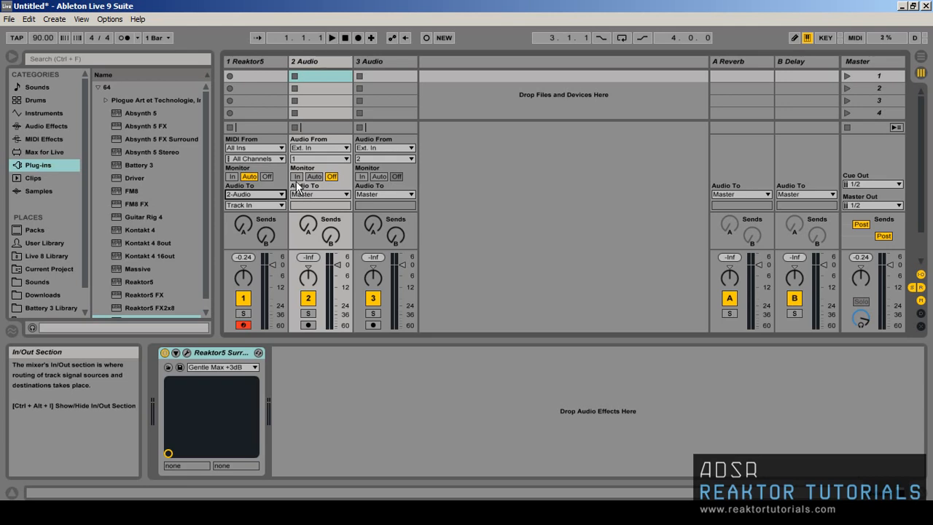
pyautogui.click(298, 176)
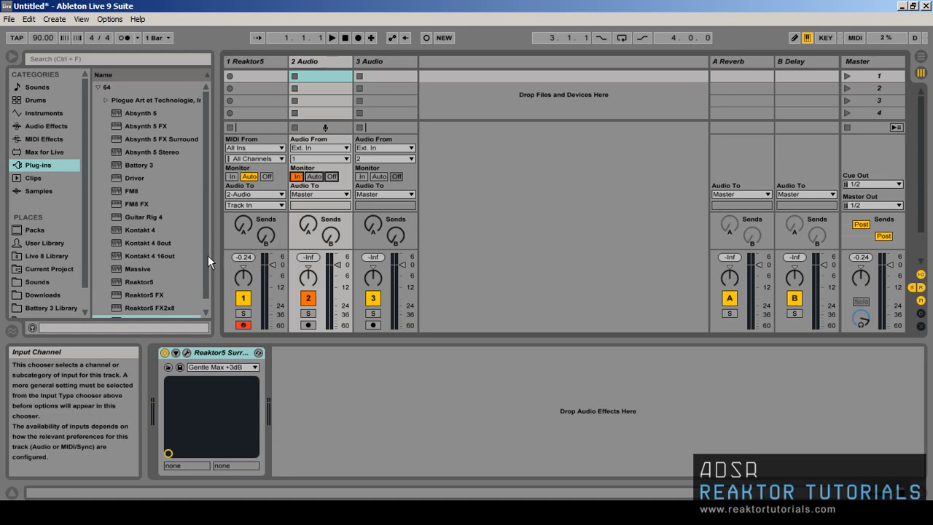
pyautogui.click(332, 38)
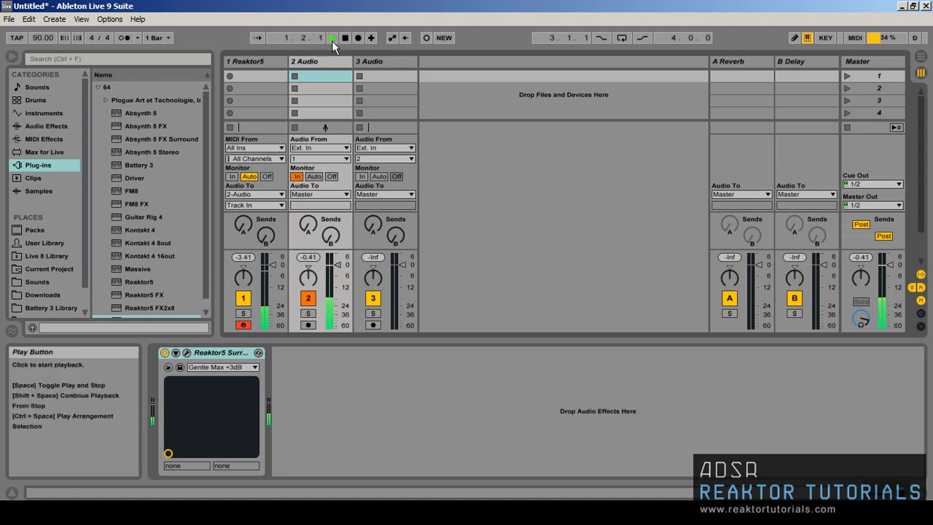
pyautogui.click(346, 38)
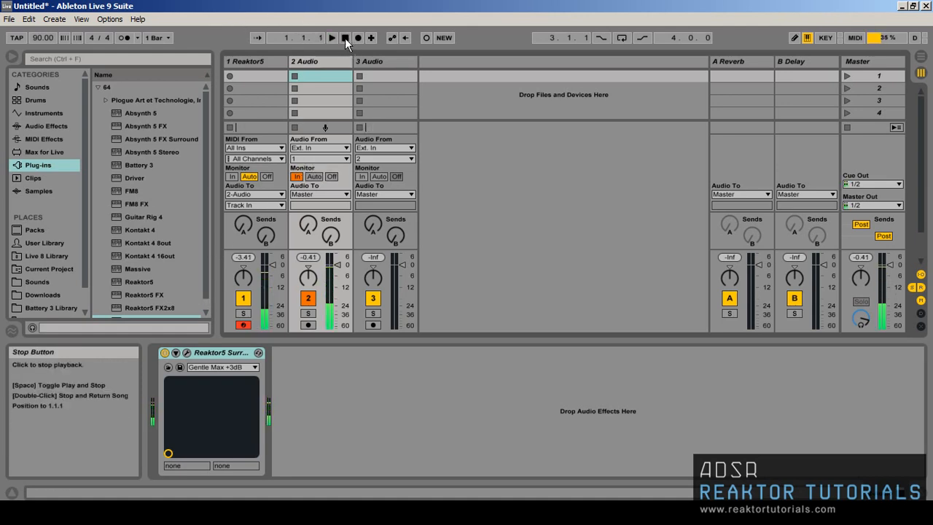
# Delete the Reaktor5 FX device from the 1 Reaktor5 track
pyautogui.click(267, 58)
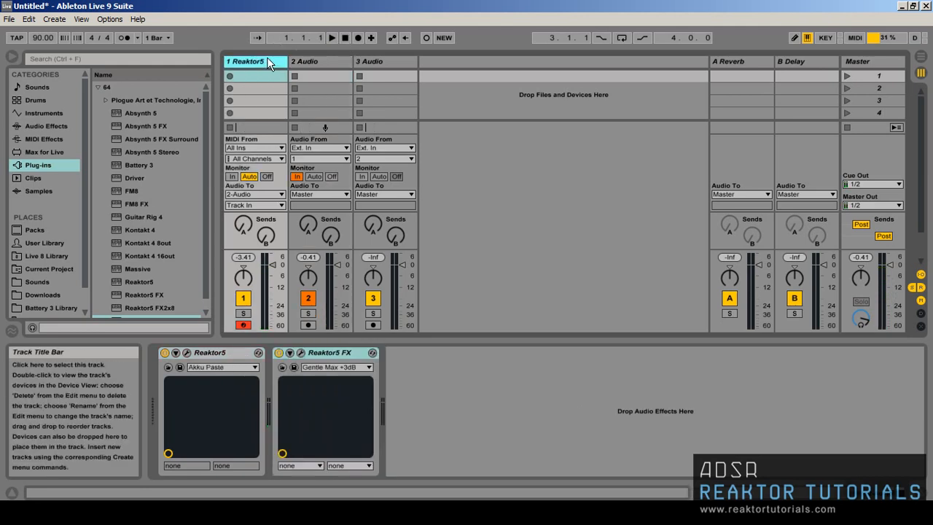
pyautogui.rightClick(329, 353)
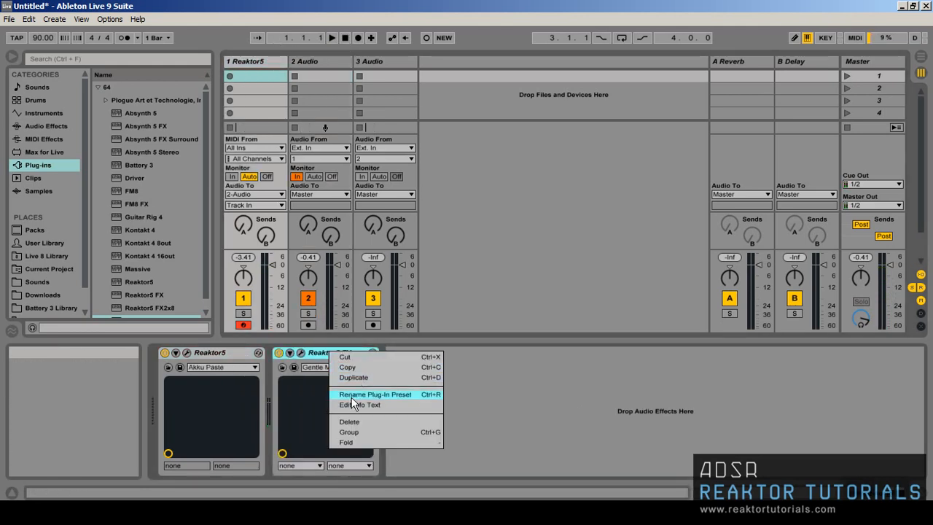
pyautogui.click(354, 421)
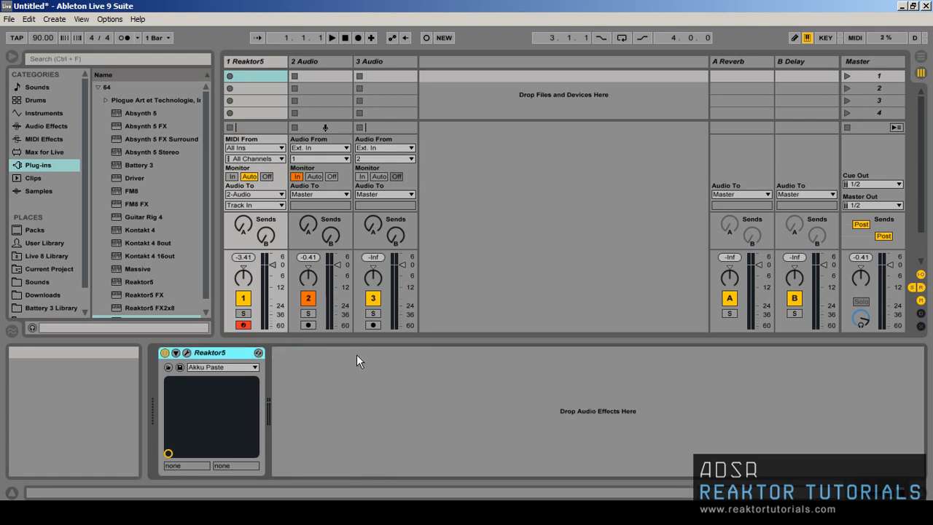
# Open MSMAX on the 2 Audio track in edit mode and examine the main and sidechain input wiring in its structure
pyautogui.click(330, 67)
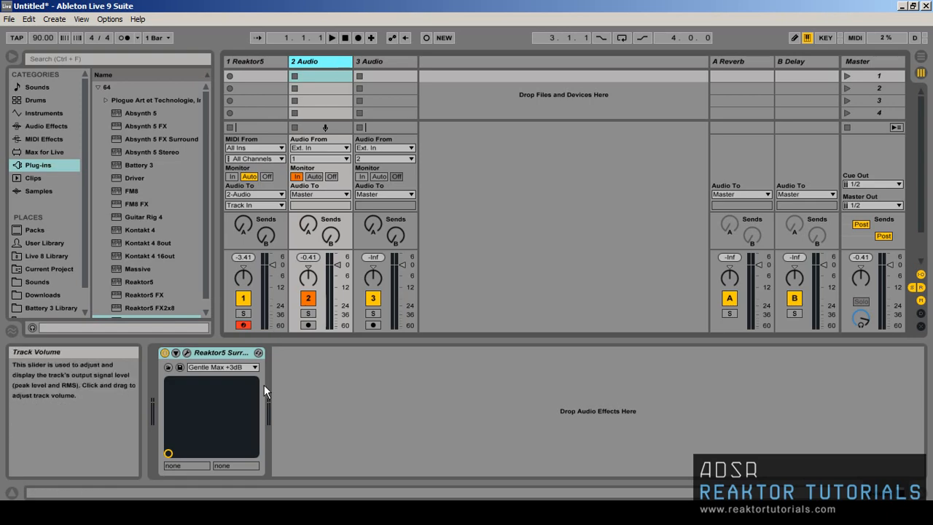
pyautogui.click(187, 352)
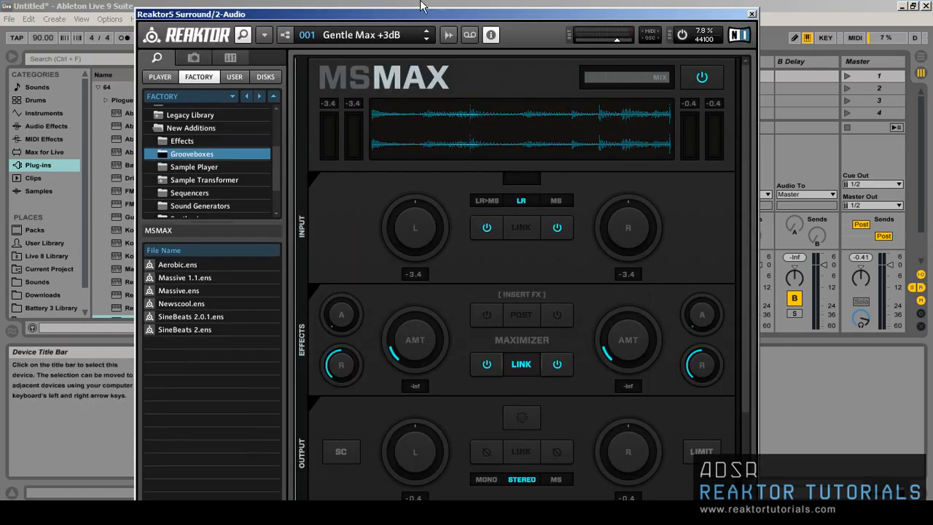
pyautogui.click(292, 36)
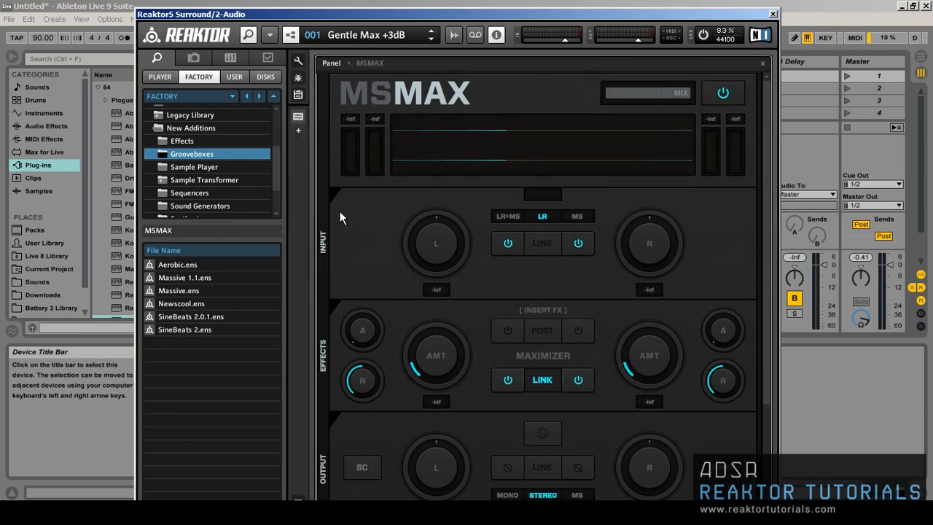
pyautogui.doubleClick(335, 191)
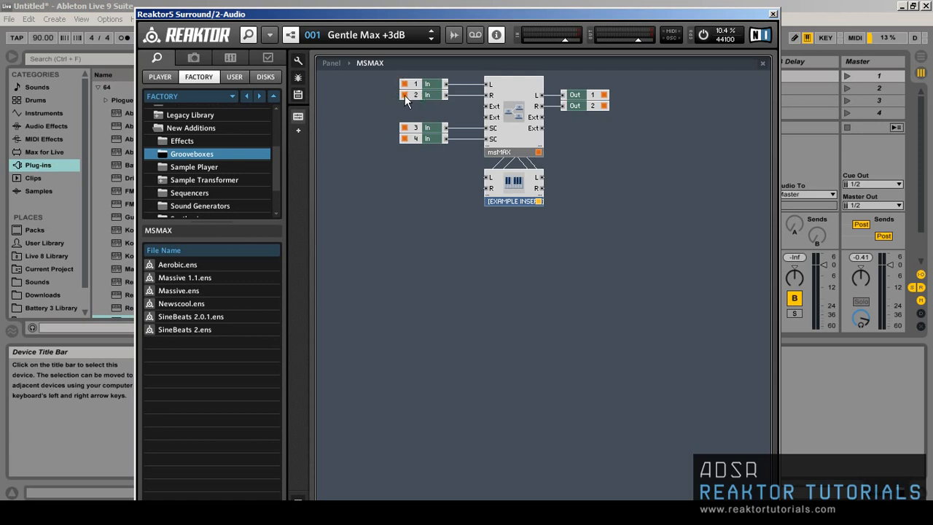
pyautogui.moveTo(399, 121); pyautogui.dragTo(457, 172)
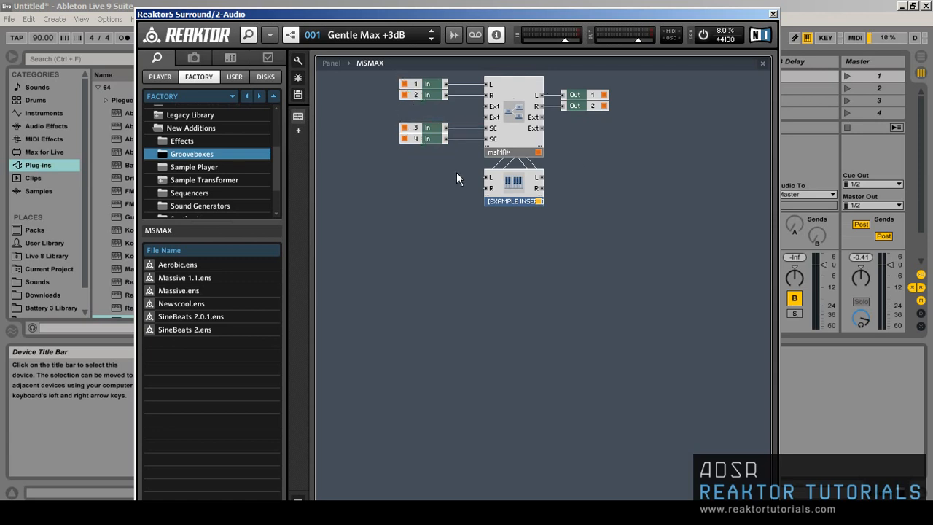
# Return MSMAX from its structure to the panel, hide the file browser and close the plug-in window
pyautogui.click(291, 35)
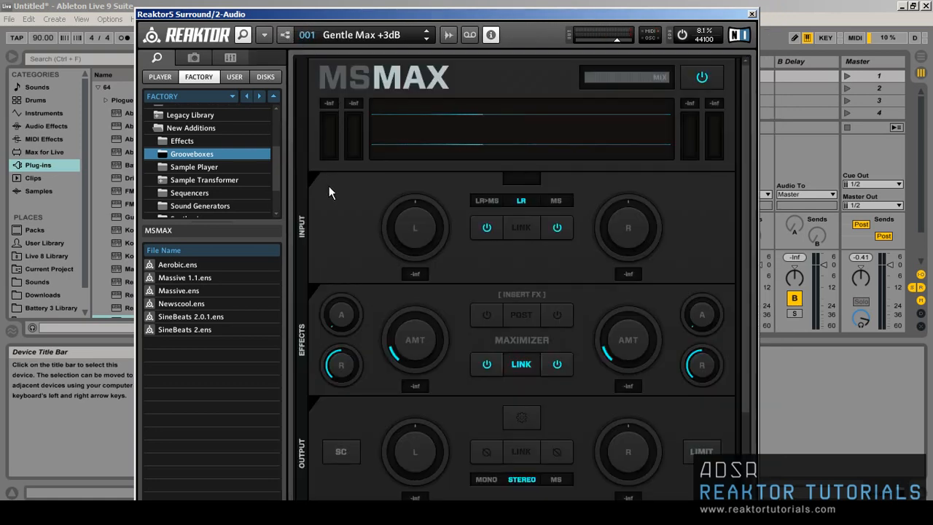
pyautogui.click(241, 40)
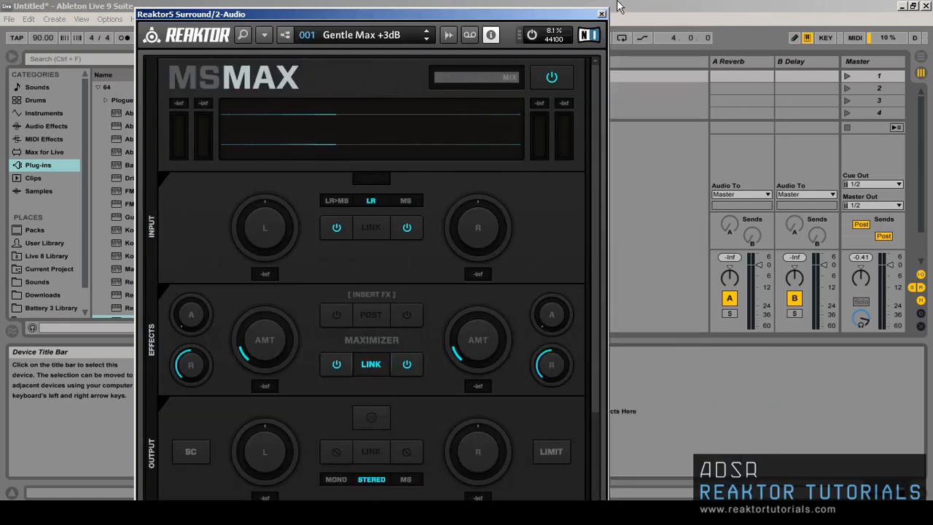
pyautogui.click(603, 15)
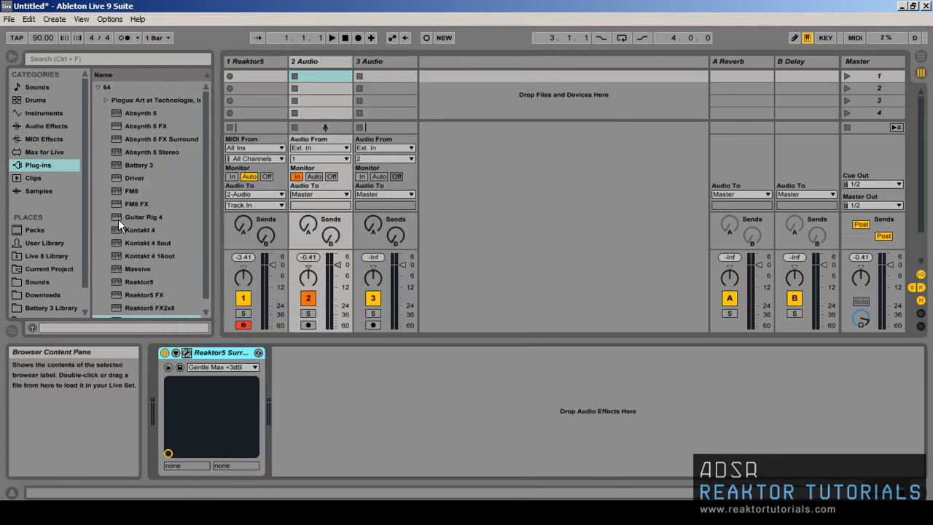
# Add Battery 3 on a new track, load the electronic Dance 1 Kit and close the plug-in window
pyautogui.moveTo(139, 164); pyautogui.dragTo(438, 66)
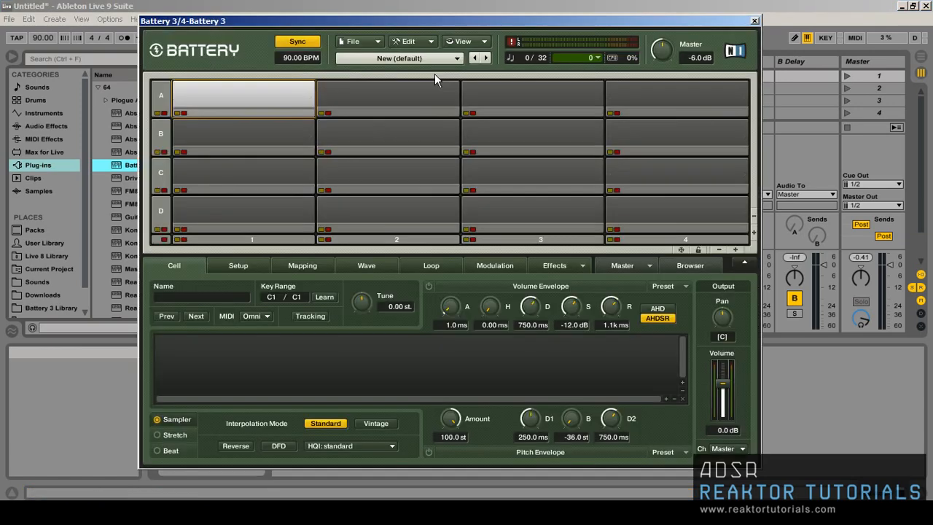
pyautogui.click(411, 64)
pyautogui.moveTo(398, 101)
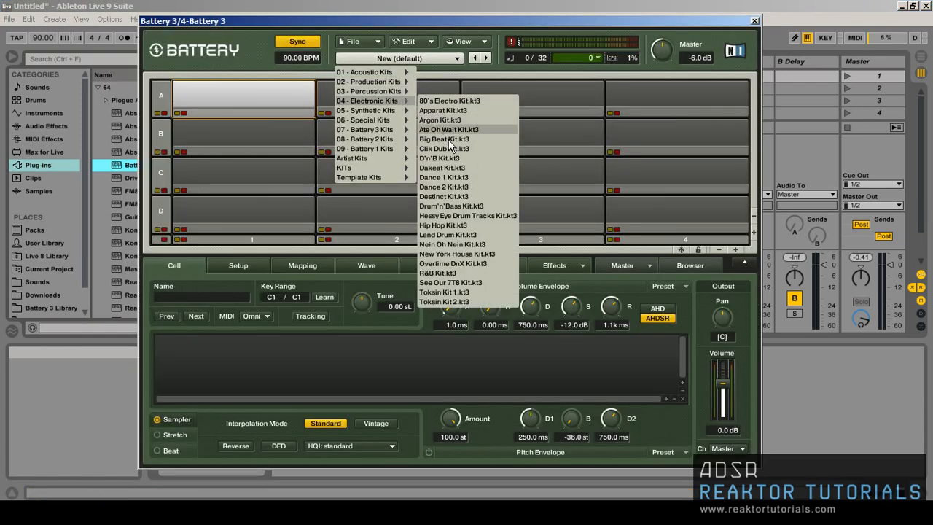
pyautogui.click(465, 177)
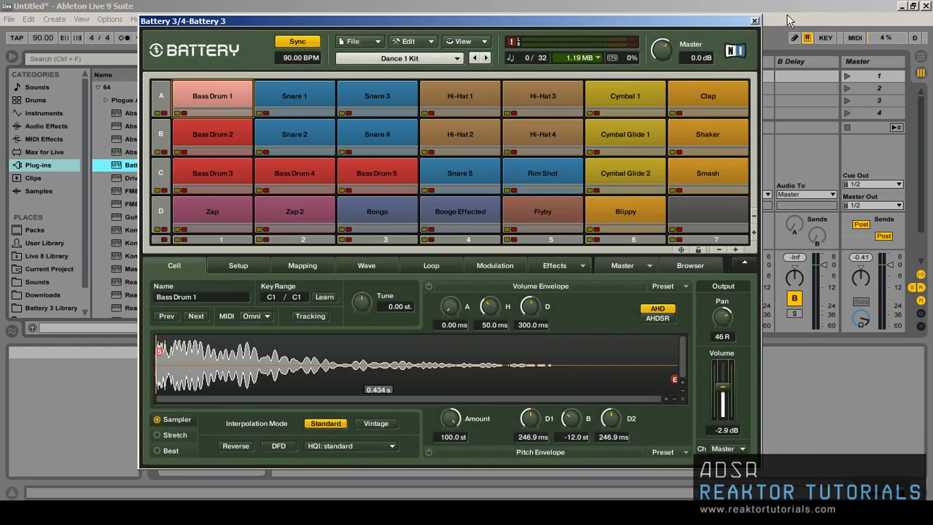
pyautogui.click(755, 21)
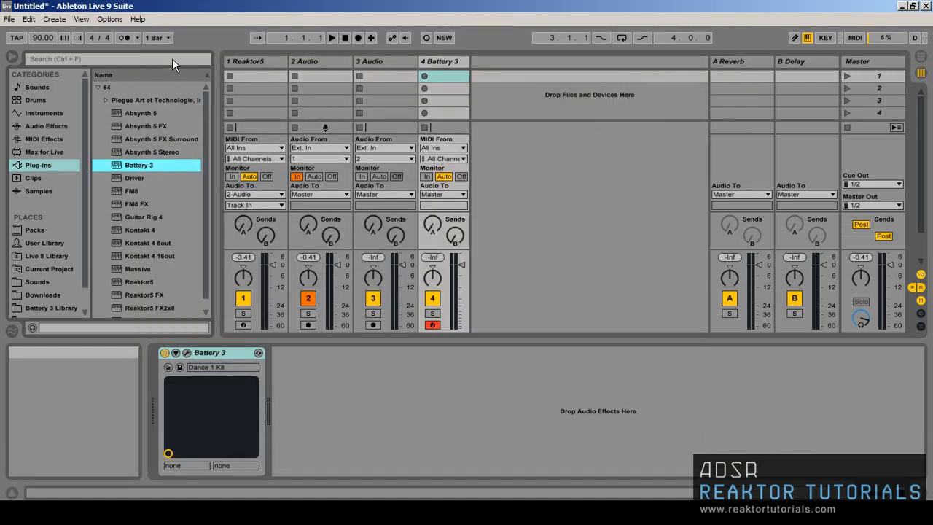
# Create a one-bar clip on 4 Battery 3 with C1 notes at 1, 1.2.3, 1.3.2 and 1.3.3 and E1 notes at 1.2 and 1.4
pyautogui.doubleClick(445, 76)
pyautogui.moveTo(335, 391); pyautogui.dragTo(334, 419)
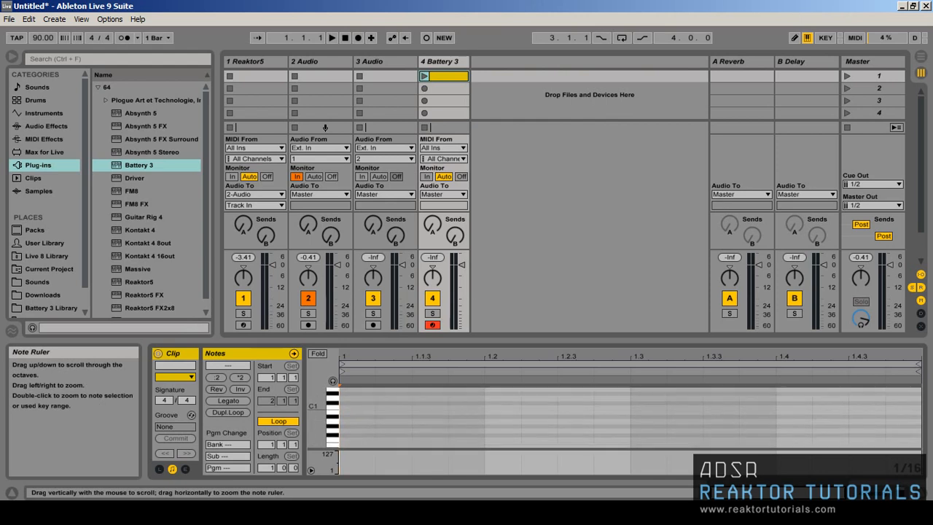
pyautogui.doubleClick(345, 406)
pyautogui.doubleClick(564, 407)
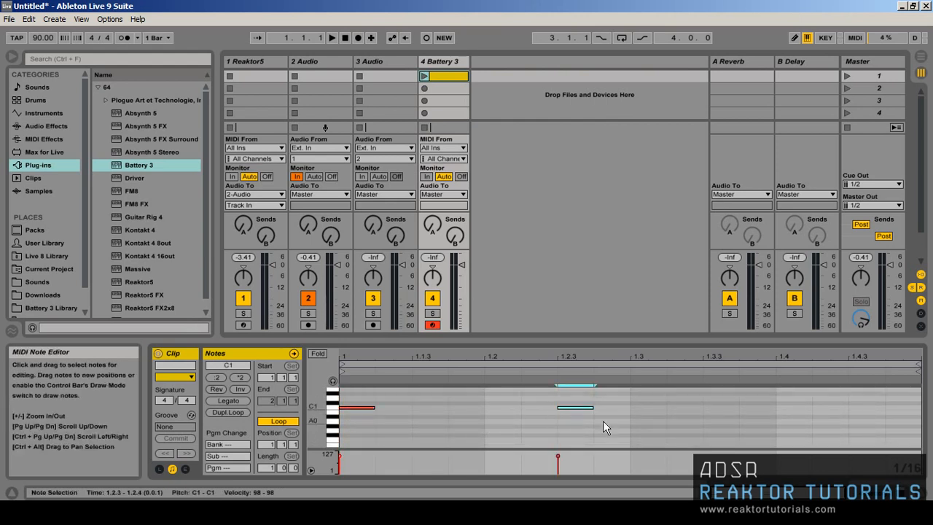
pyautogui.doubleClick(689, 402)
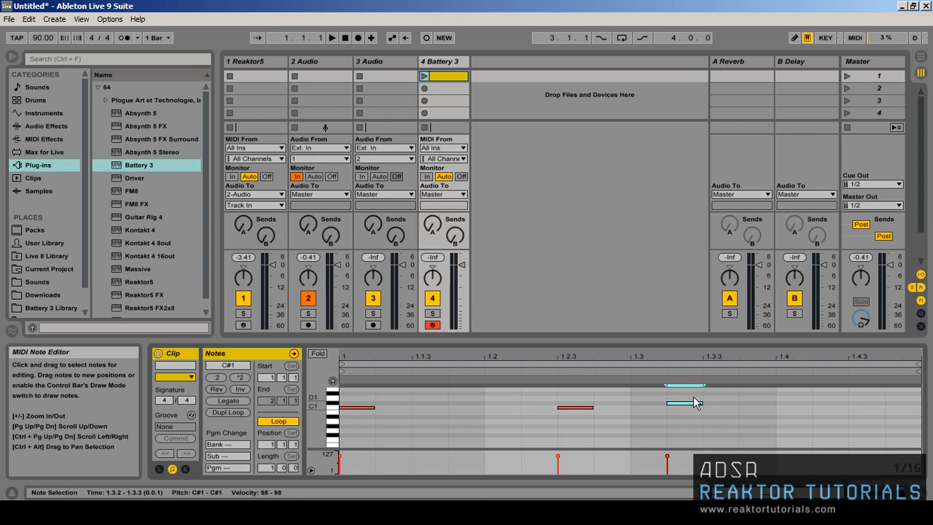
pyautogui.moveTo(694, 398); pyautogui.dragTo(693, 404)
pyautogui.click(713, 409)
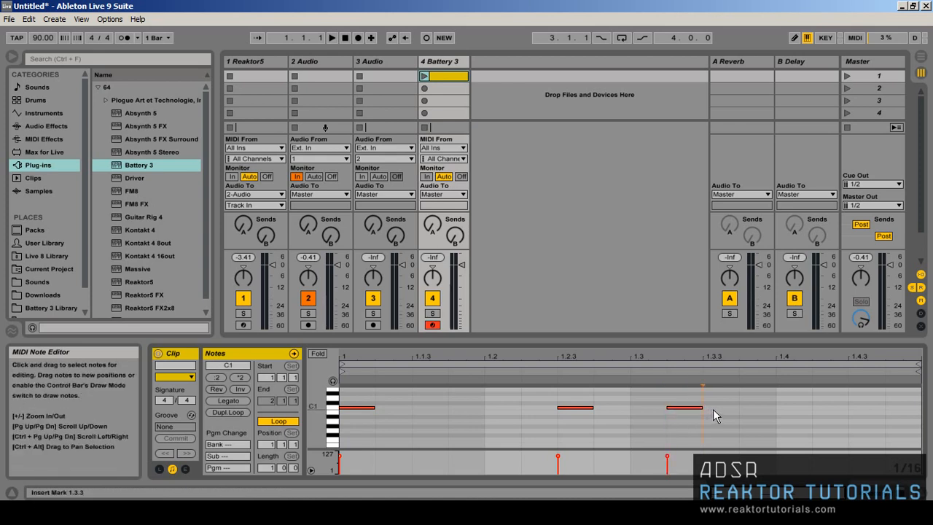
pyautogui.doubleClick(713, 409)
pyautogui.scroll(1, 513, 402)
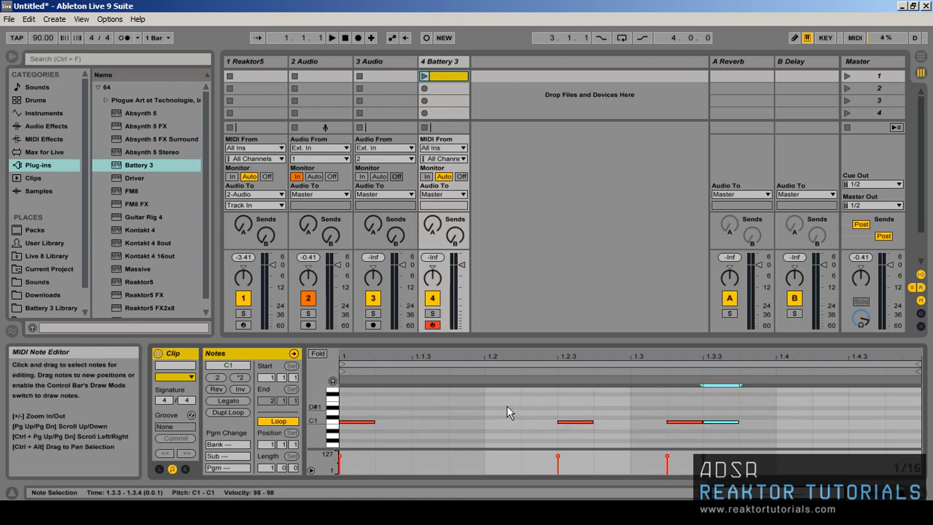
pyautogui.doubleClick(507, 405)
pyautogui.doubleClick(802, 405)
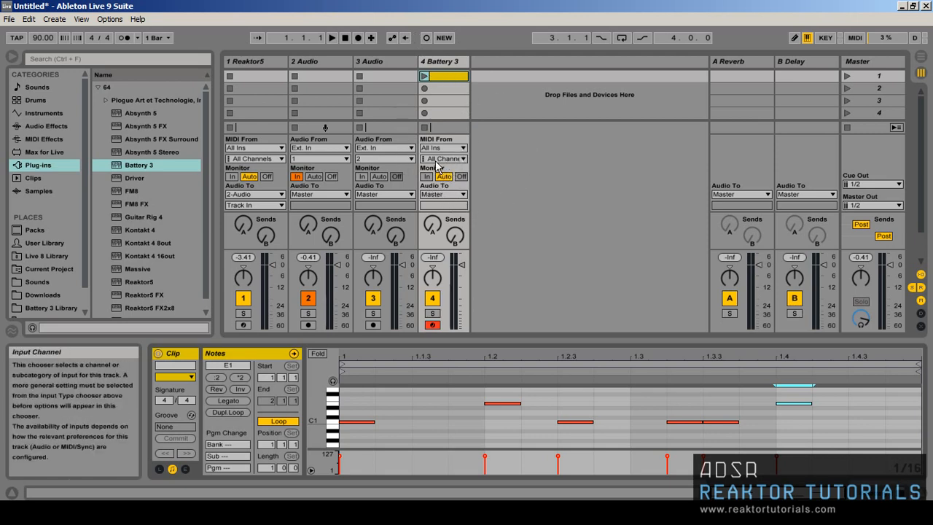
# Set 3 Audio to receive audio from 4-Battery 3, monitor In and output to 2-Audio
pyautogui.click(377, 148)
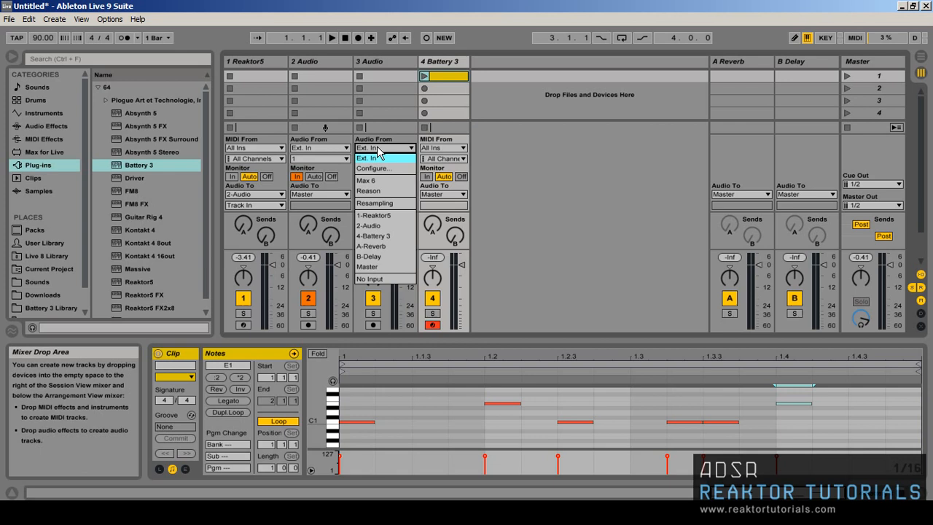
pyautogui.click(382, 236)
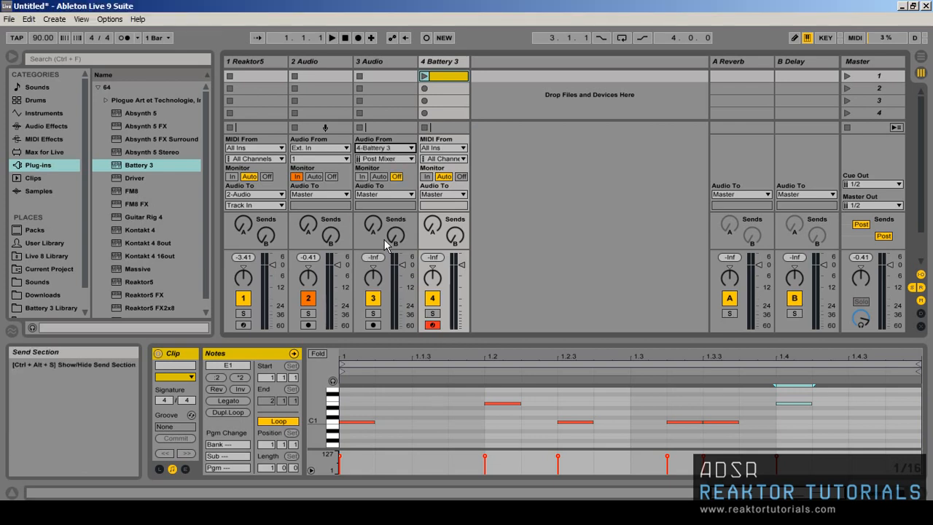
pyautogui.click(361, 177)
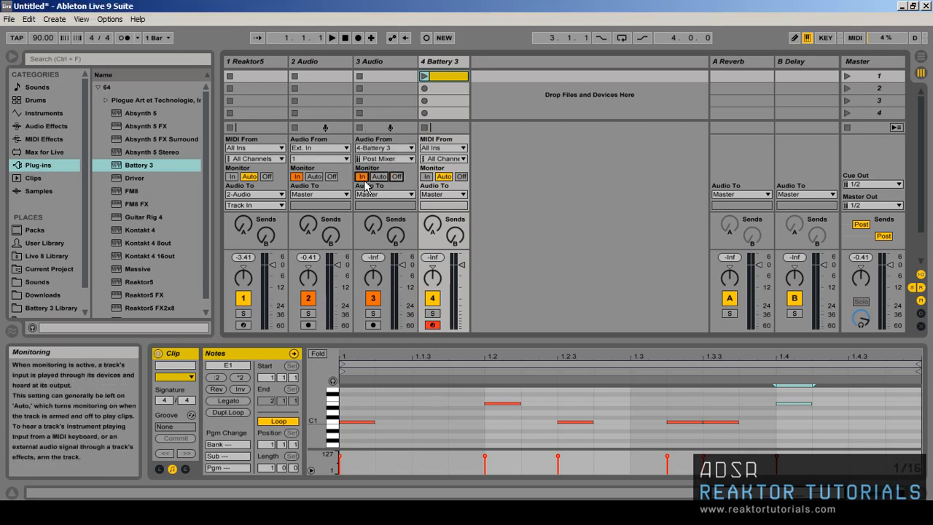
pyautogui.click(368, 194)
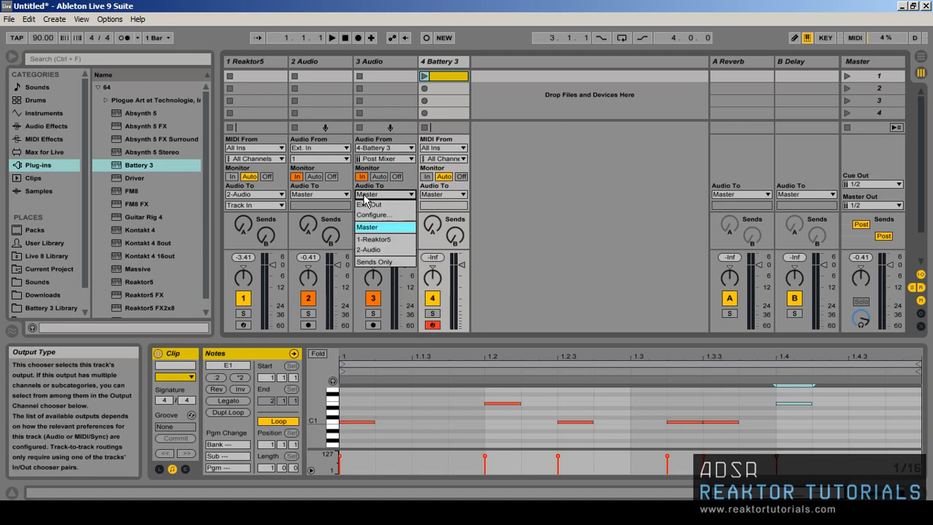
pyautogui.click(376, 252)
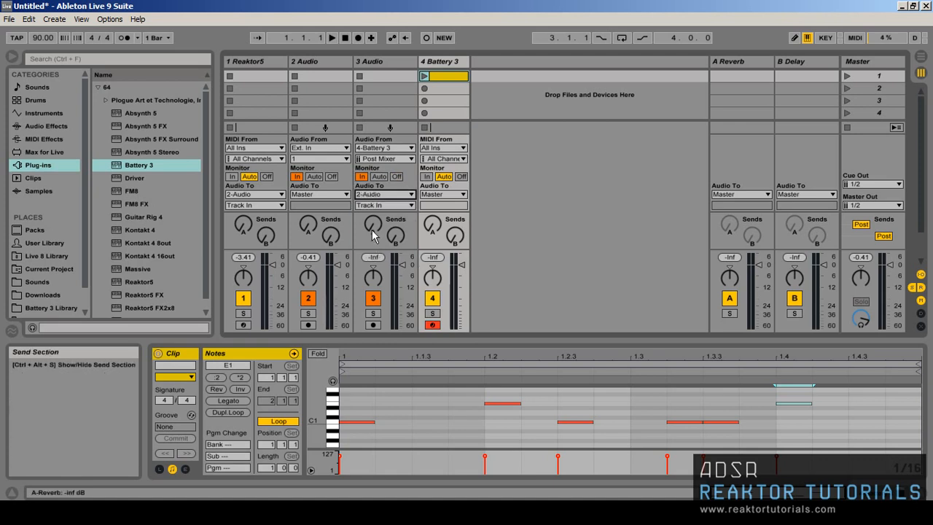
# Rename the 2 Audio track MSMAX and route 3 Audio's output to its Reaktor 2 L/-Reaktor5 Surround input
pyautogui.click(318, 64)
pyautogui.hotkey('ctrl', 'r')
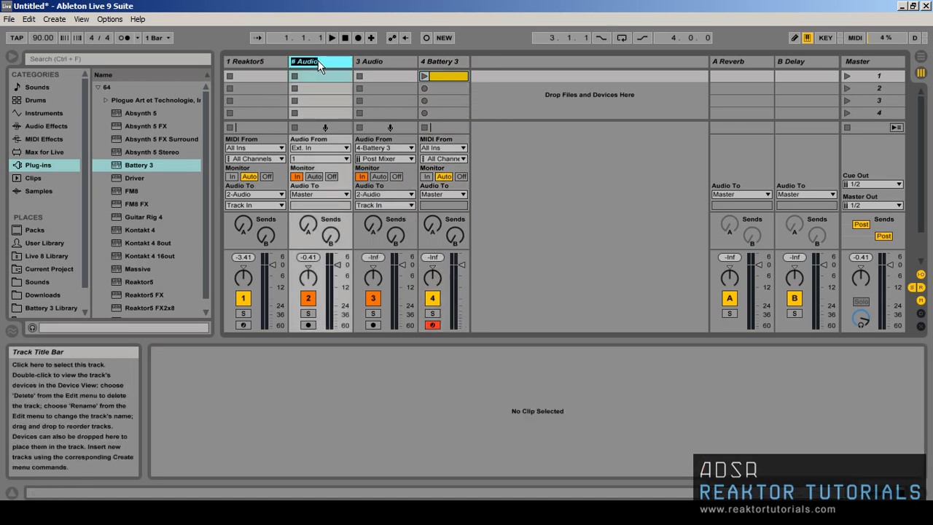
pyautogui.write('MSMAX')
pyautogui.press('Return')
pyautogui.click(388, 205)
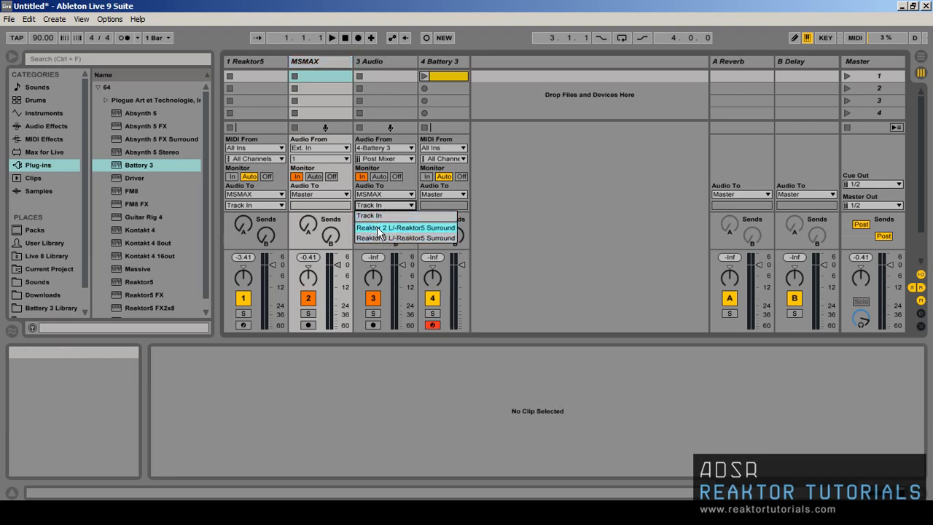
pyautogui.click(379, 228)
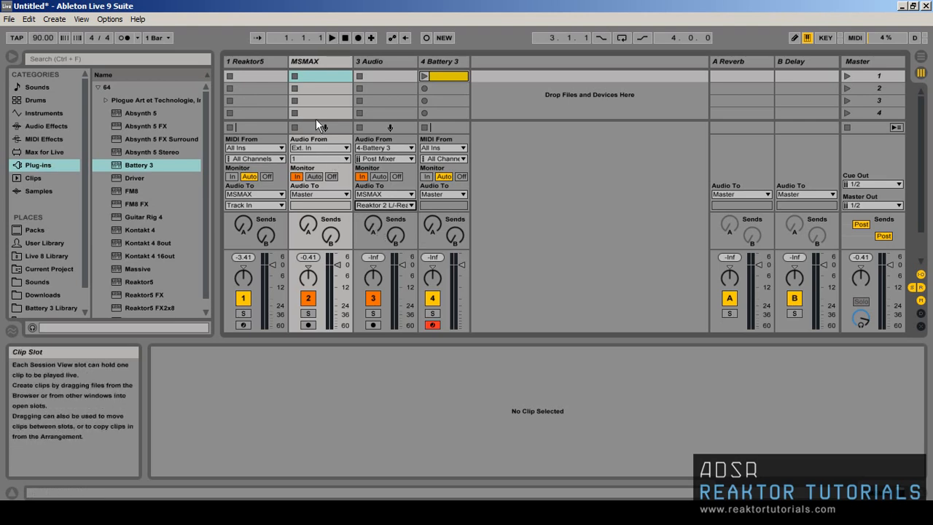
# Show the MSMAX track's device, test playback briefly, launch the 4 Battery 3 clip and check the Battery 3 window
pyautogui.click(425, 73)
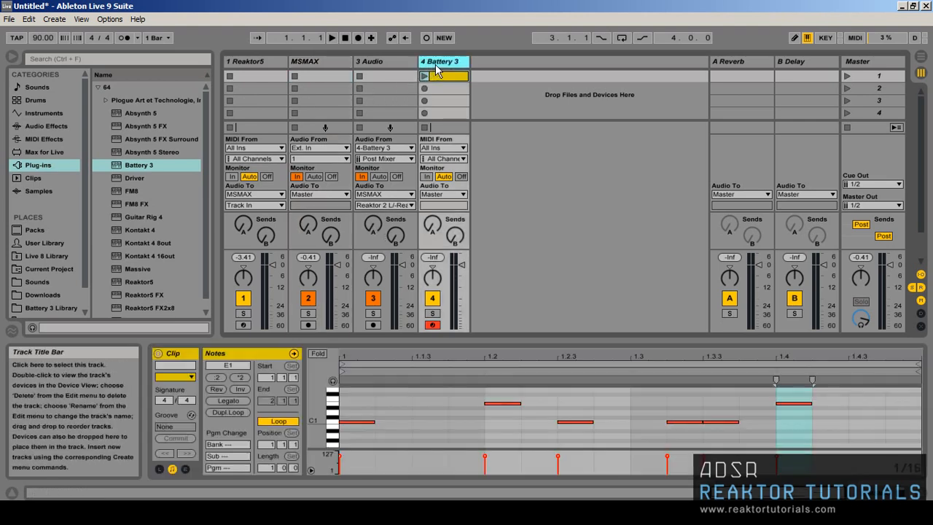
pyautogui.click(315, 66)
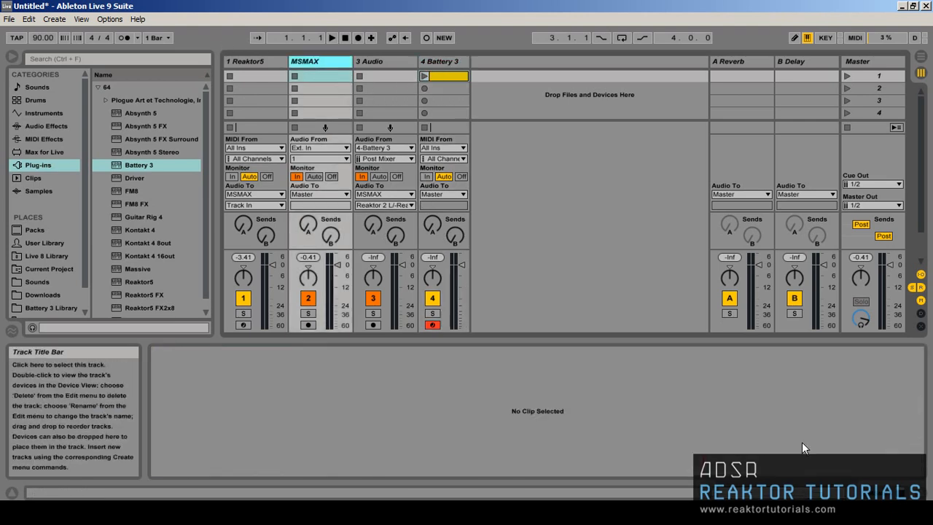
pyautogui.click(918, 493)
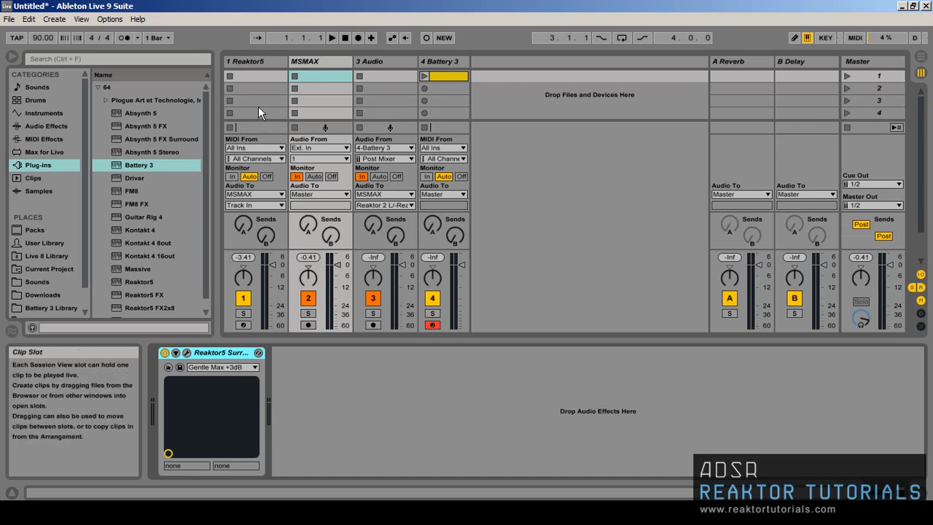
pyautogui.press('space')
pyautogui.press('space')
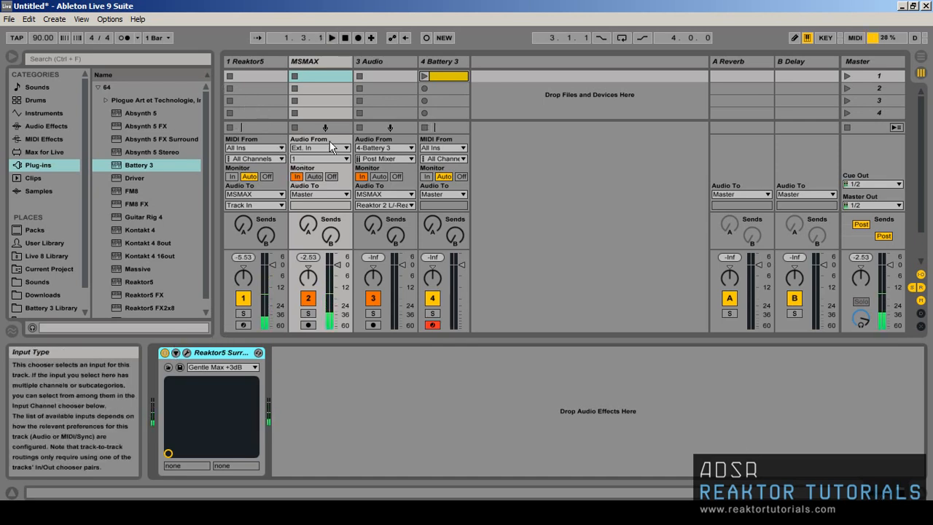
pyautogui.click(426, 76)
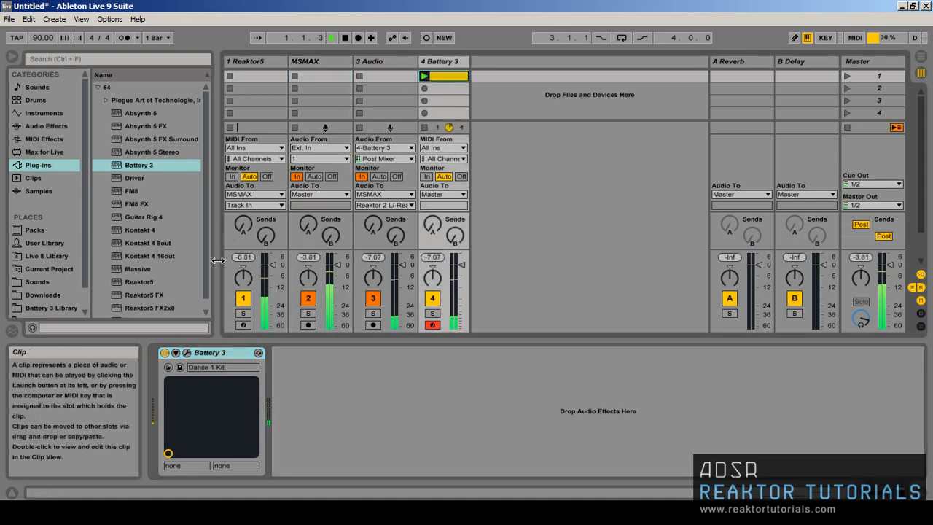
pyautogui.click(186, 353)
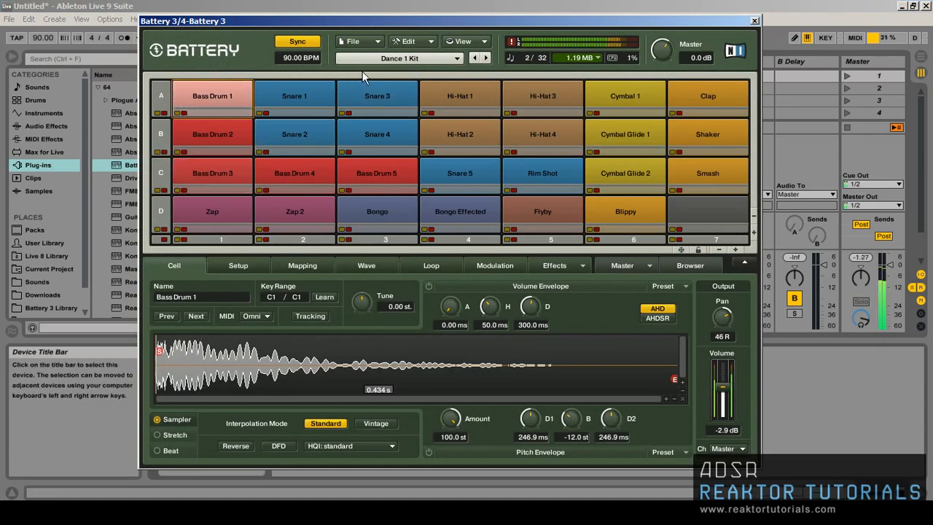
pyautogui.click(753, 22)
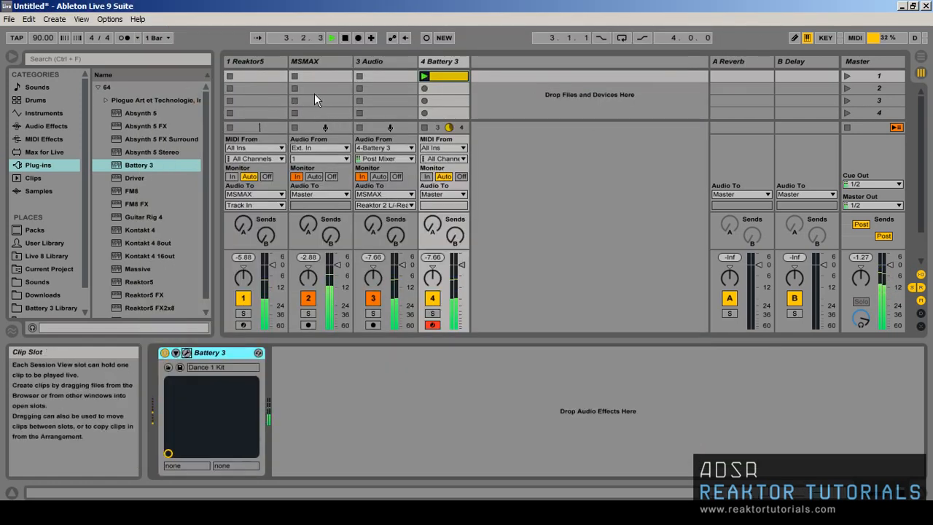
# Enable SC in MSMAX on the MSMAX track, set the sidechain source to SC and adjust the ducker's AMT
pyautogui.click(325, 61)
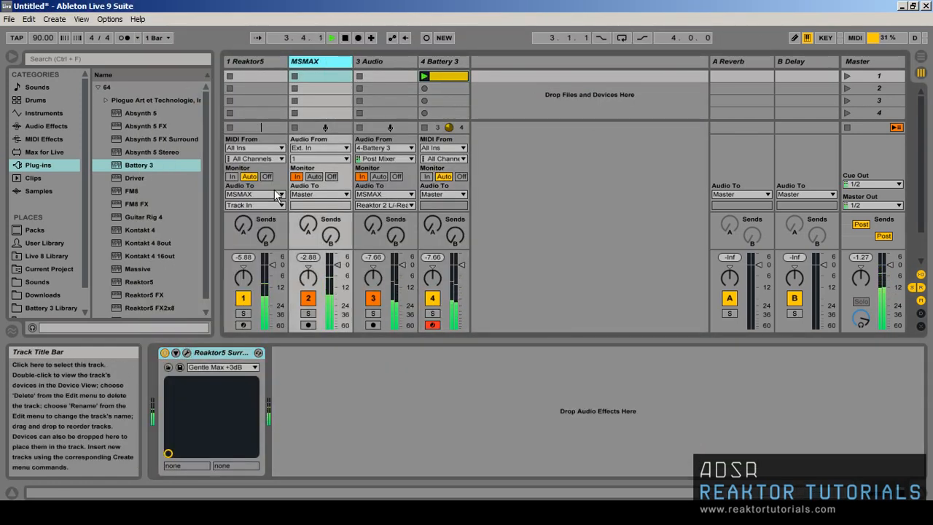
pyautogui.click(187, 353)
pyautogui.click(191, 451)
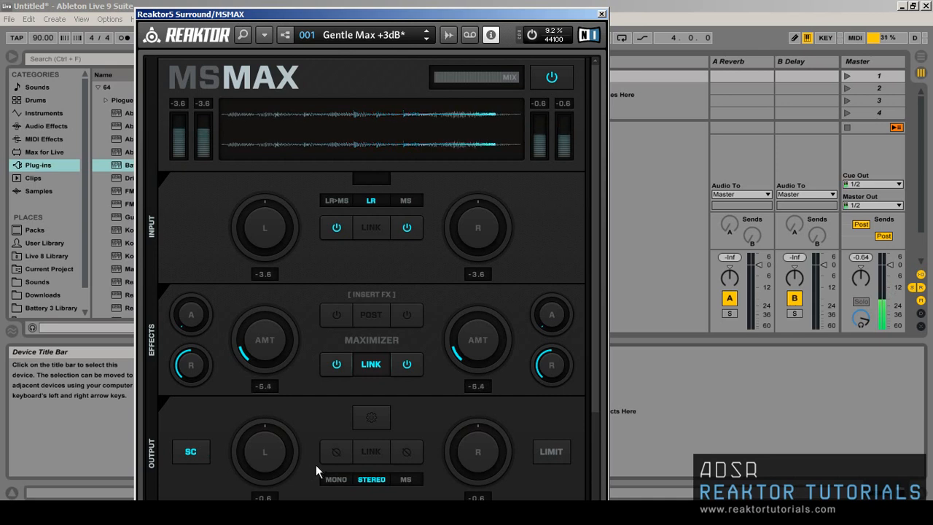
pyautogui.click(371, 418)
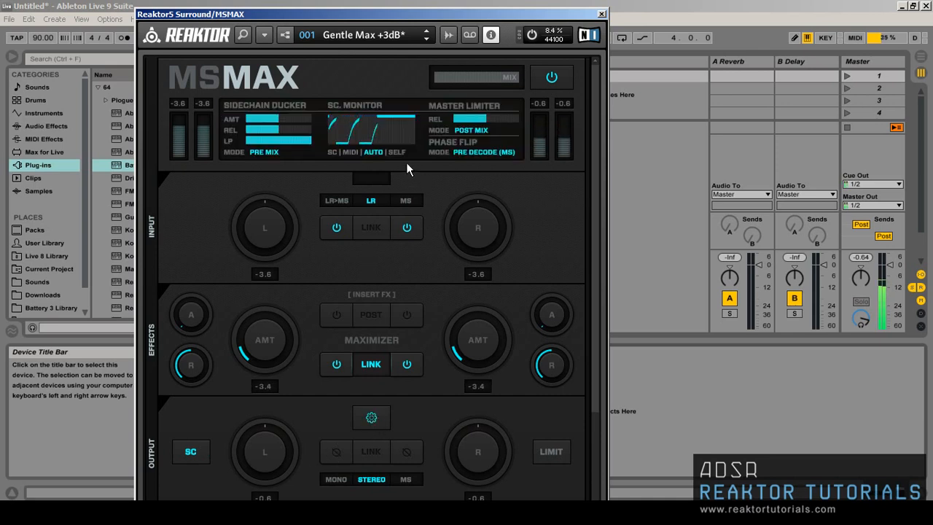
pyautogui.click(332, 152)
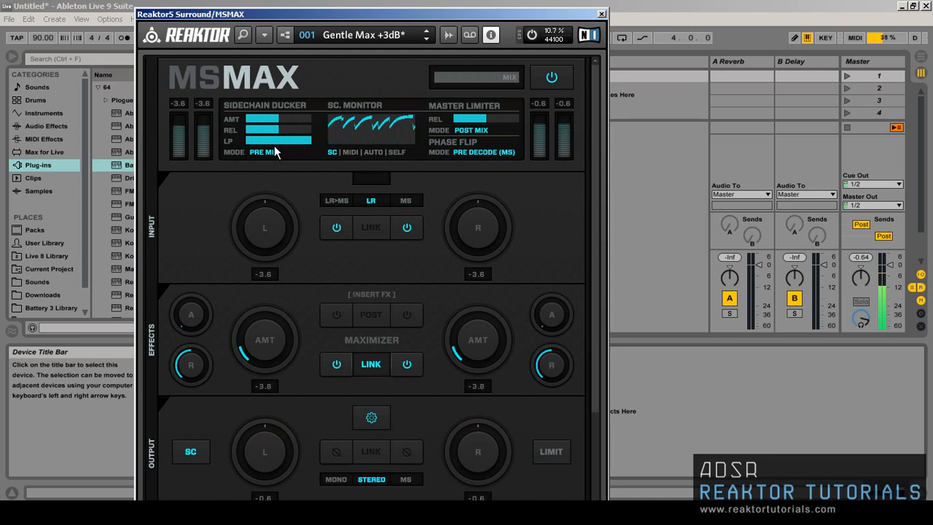
pyautogui.moveTo(274, 119); pyautogui.dragTo(244, 130)
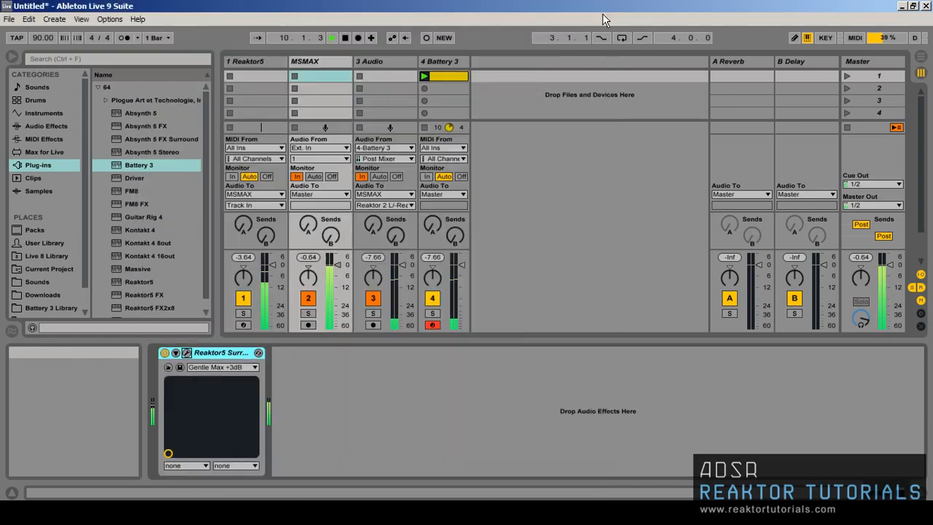
# Close the plug-in window and raise the 3 Audio track's volume to about 6 dB
pyautogui.click(602, 15)
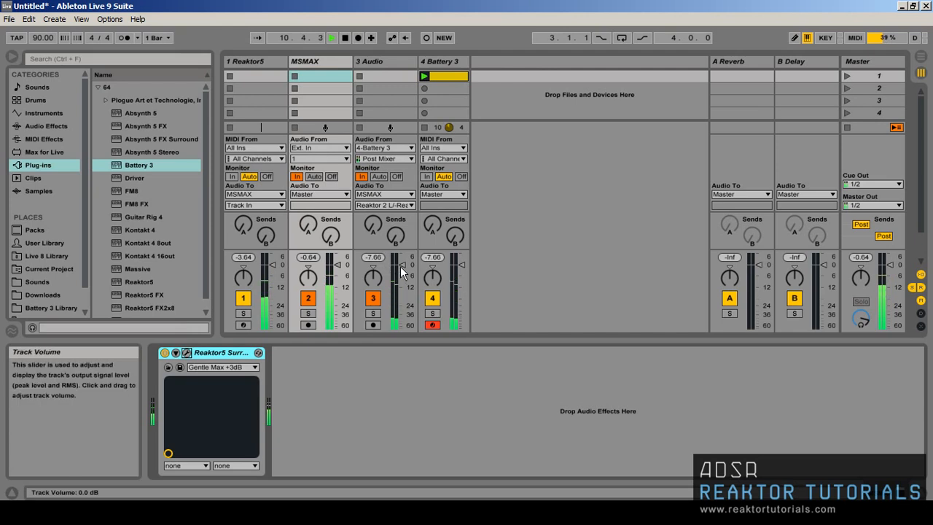
pyautogui.moveTo(400, 265); pyautogui.dragTo(400, 251)
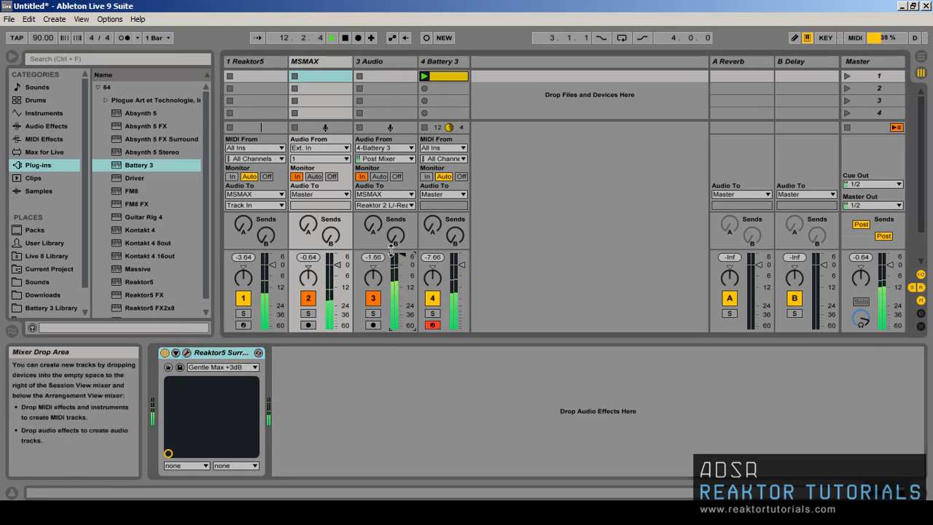
# Raise the 4 Battery 3 track's volume to 2.8 dB
pyautogui.moveTo(459, 266); pyautogui.dragTo(459, 259)
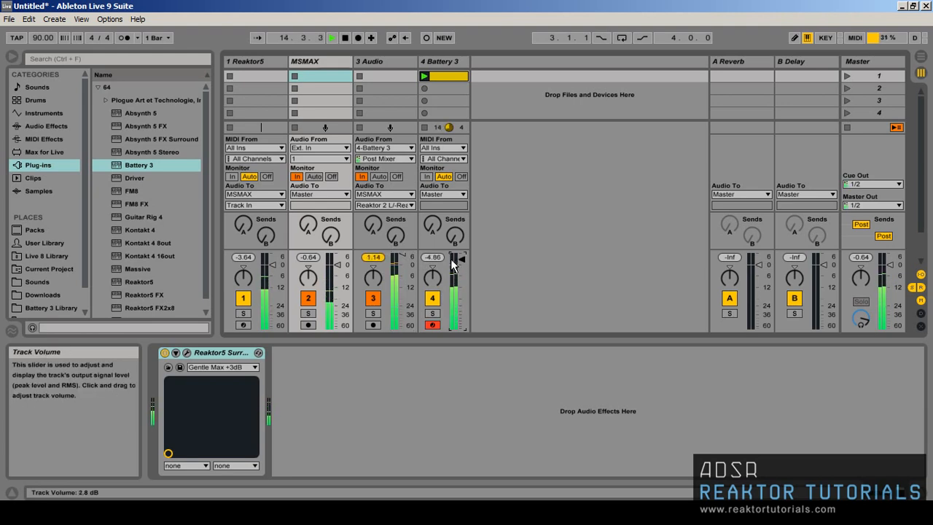
# Lower the MSMAX sidechain ducker's LP to 68, raise it to 9740, then close the plug-in window and stop playback
pyautogui.click(320, 59)
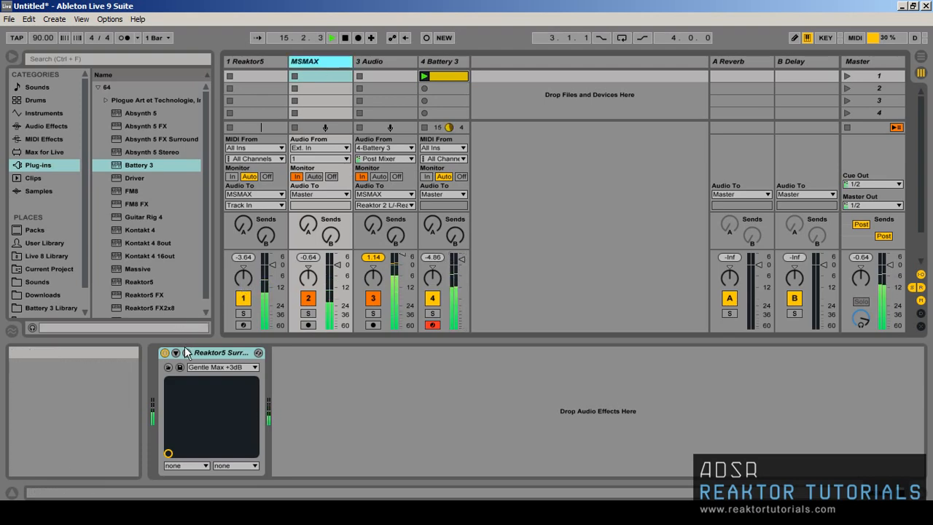
pyautogui.click(187, 352)
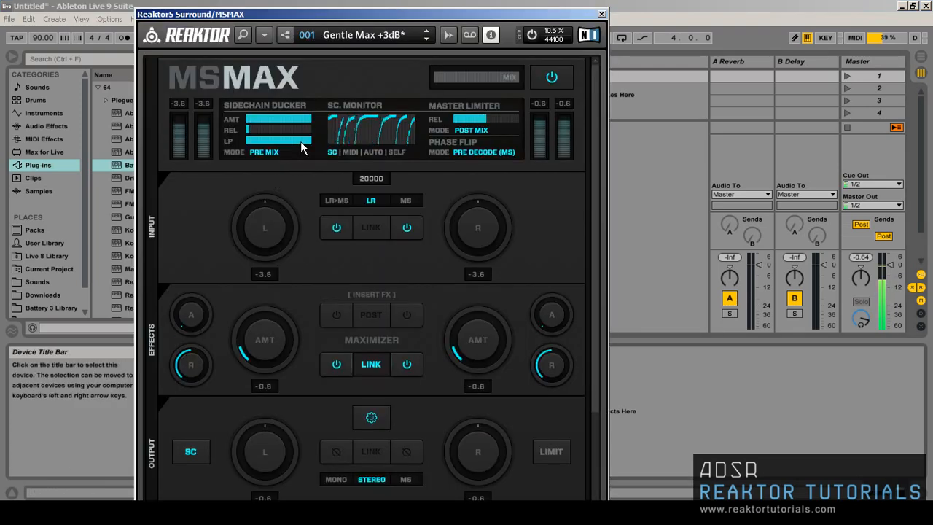
pyautogui.moveTo(296, 143)
pyautogui.moveTo(290, 143); pyautogui.dragTo(246, 146)
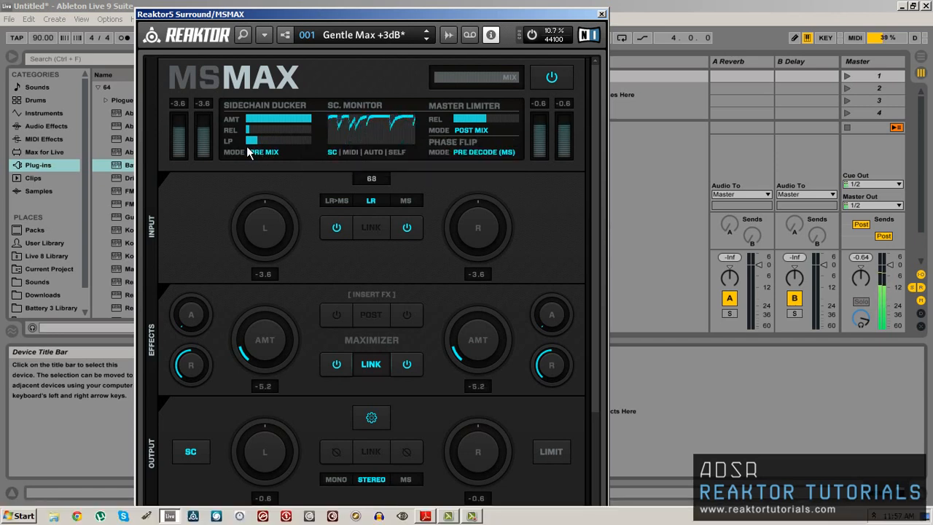
pyautogui.moveTo(247, 146); pyautogui.dragTo(293, 164)
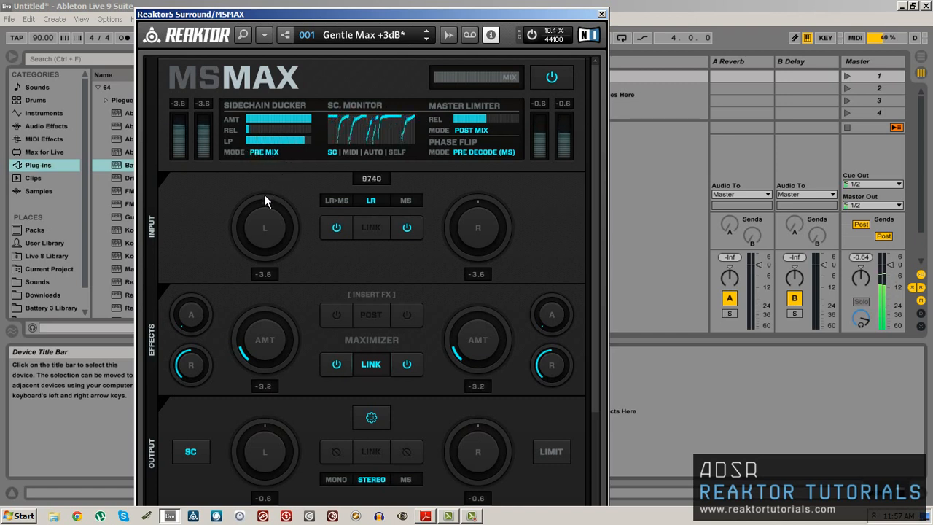
pyautogui.click(603, 14)
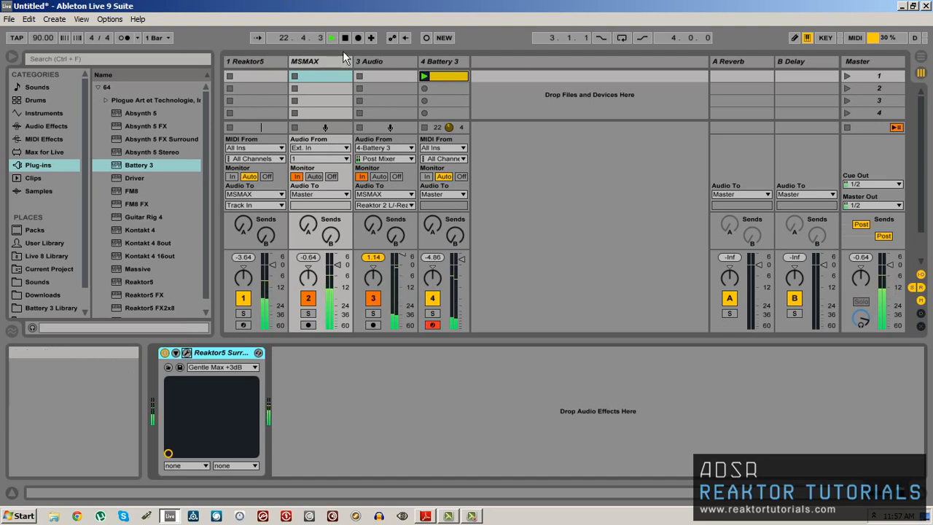
pyautogui.doubleClick(345, 40)
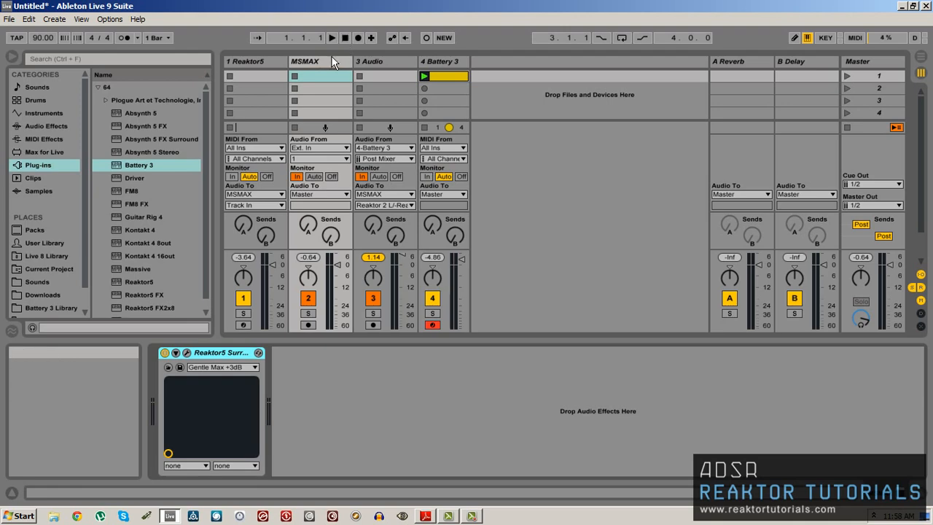
# Reopen the MSMAX plug-in window, look over its ducker, input, effects and output sections, and close it
pyautogui.click(250, 58)
pyautogui.click(307, 65)
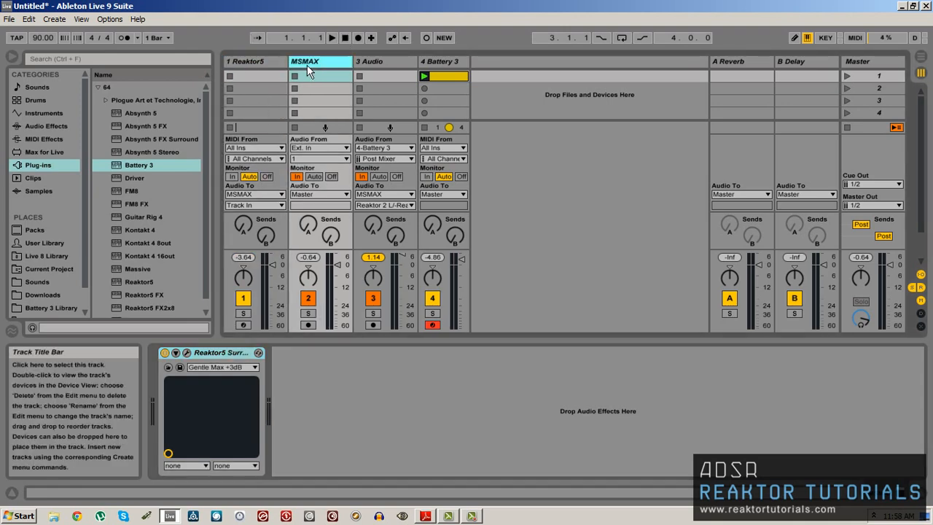
pyautogui.click(187, 353)
pyautogui.scroll(-3, 228, 296)
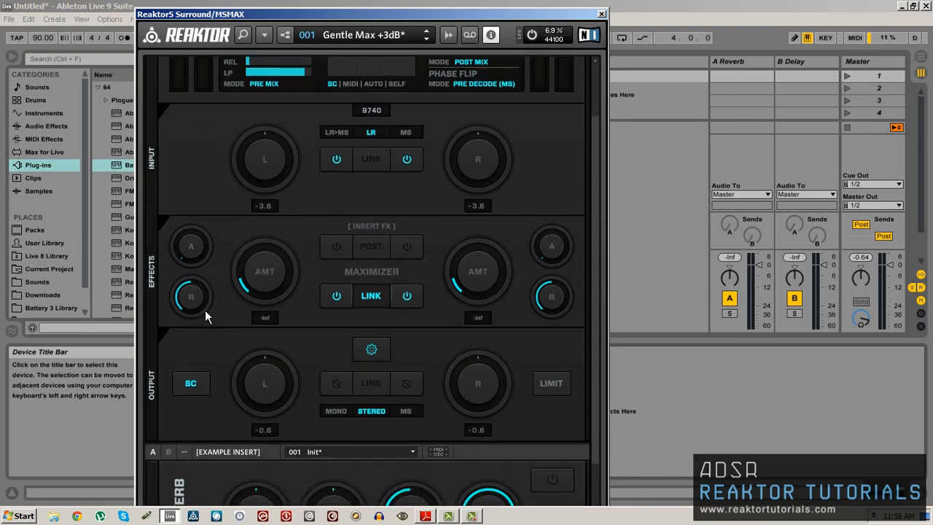
pyautogui.scroll(3, 169, 350)
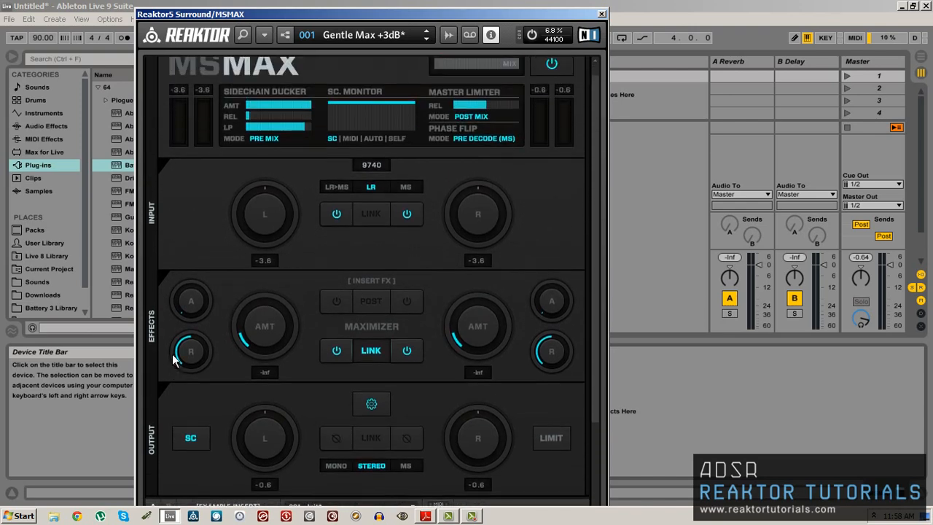
pyautogui.scroll(1, 172, 353)
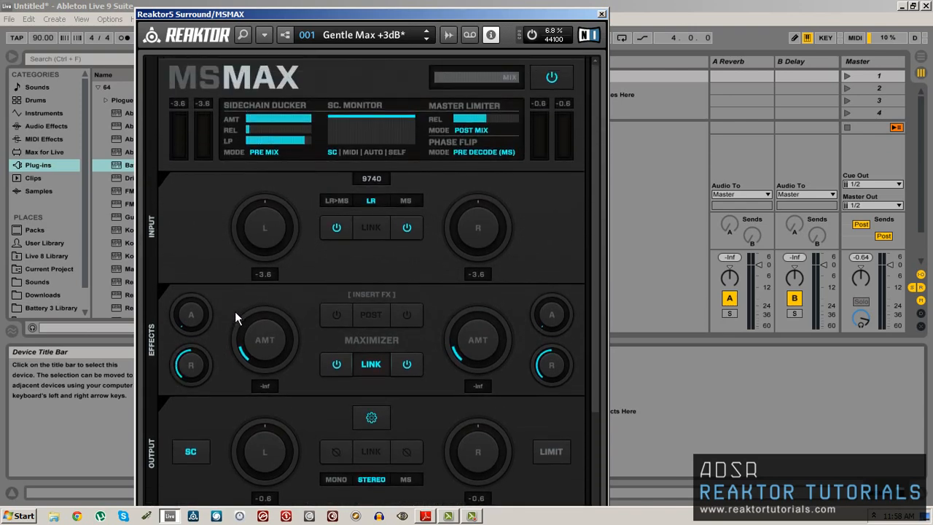
pyautogui.click(601, 14)
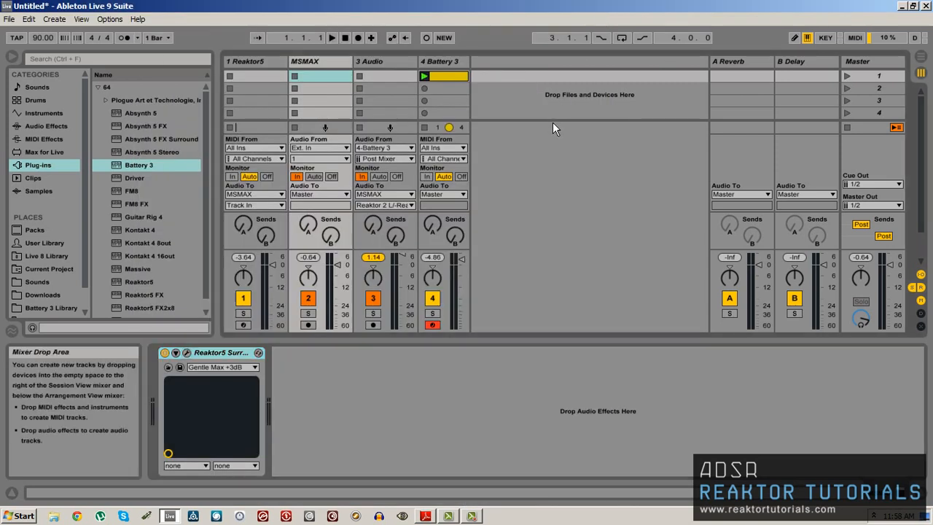